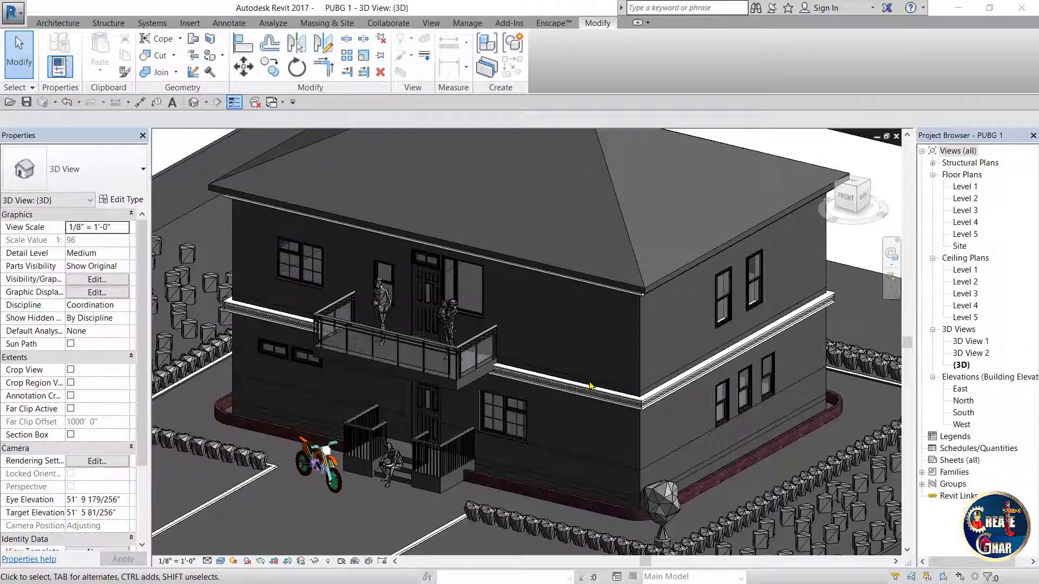
- Start a Model In-Place family in the Casework category, keeping the default name Casework 5
scroll(603, 384, "up", 2)
scroll(622, 395, "up", 2)
scroll(676, 417, "up", 2)
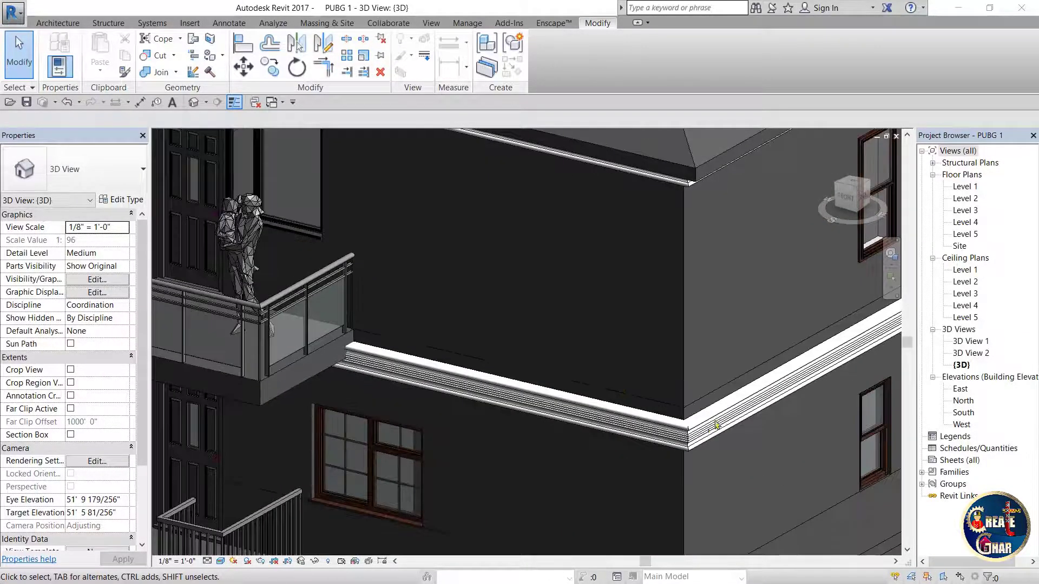
scroll(708, 434, "up", 2)
scroll(708, 430, "up", 2)
scroll(695, 425, "up", 2)
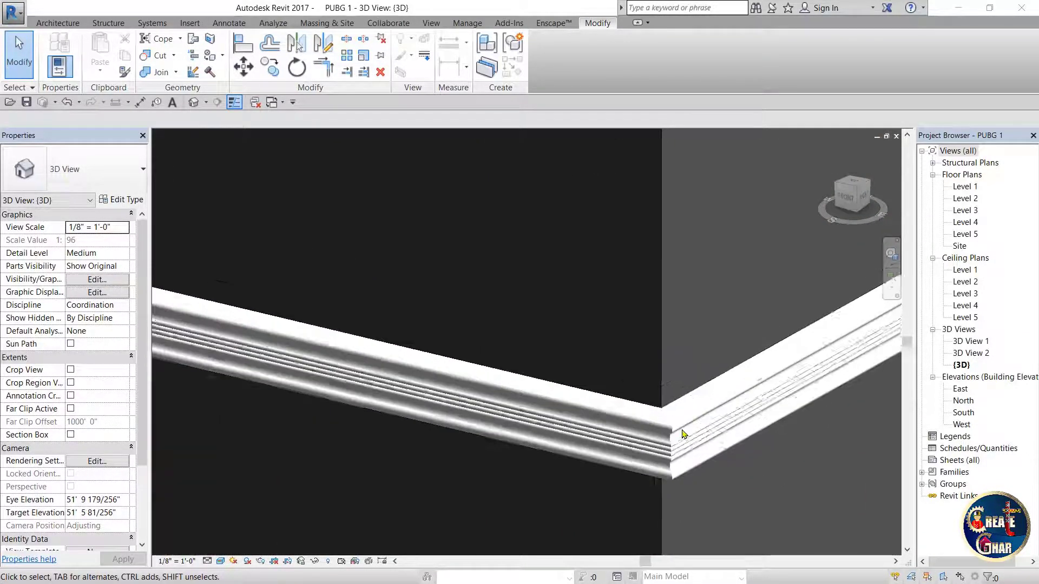
scroll(686, 381, "up", 1)
scroll(690, 430, "down", 2)
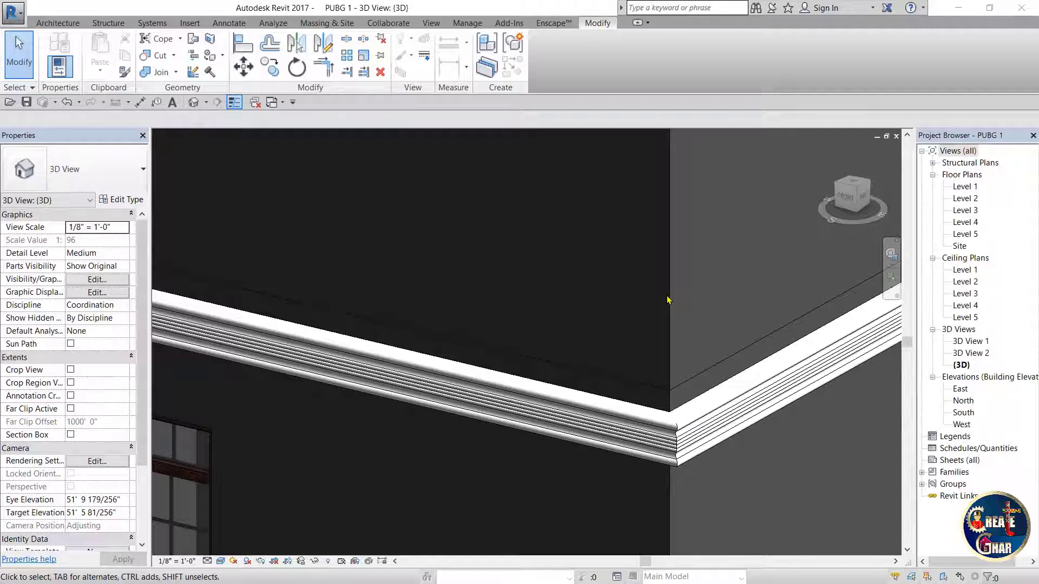
scroll(668, 324, "down", 2)
scroll(695, 408, "up", 3)
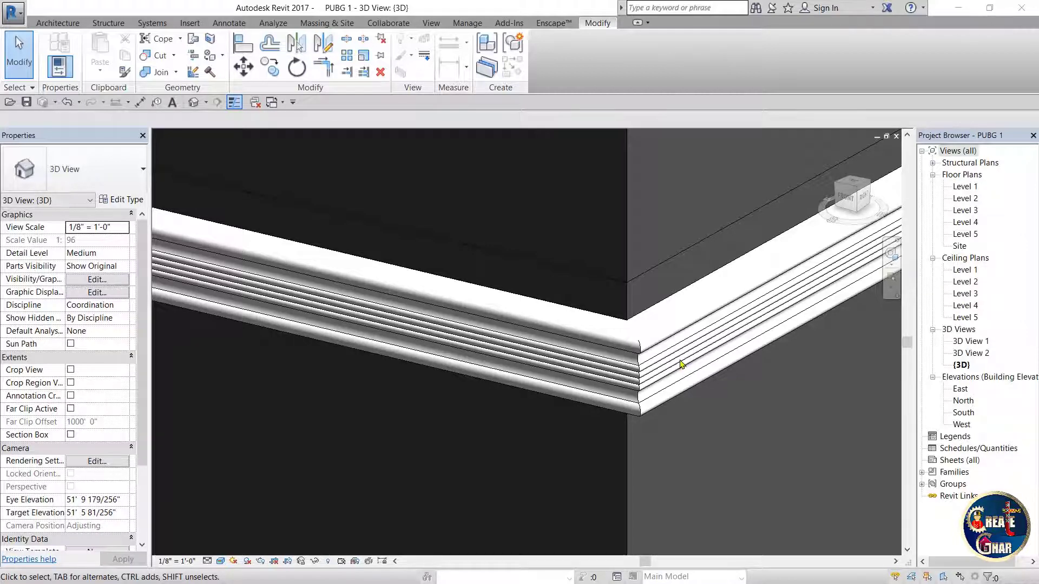
scroll(680, 363, "down", 1)
scroll(748, 360, "down", 3)
scroll(730, 362, "down", 2)
scroll(714, 366, "down", 2)
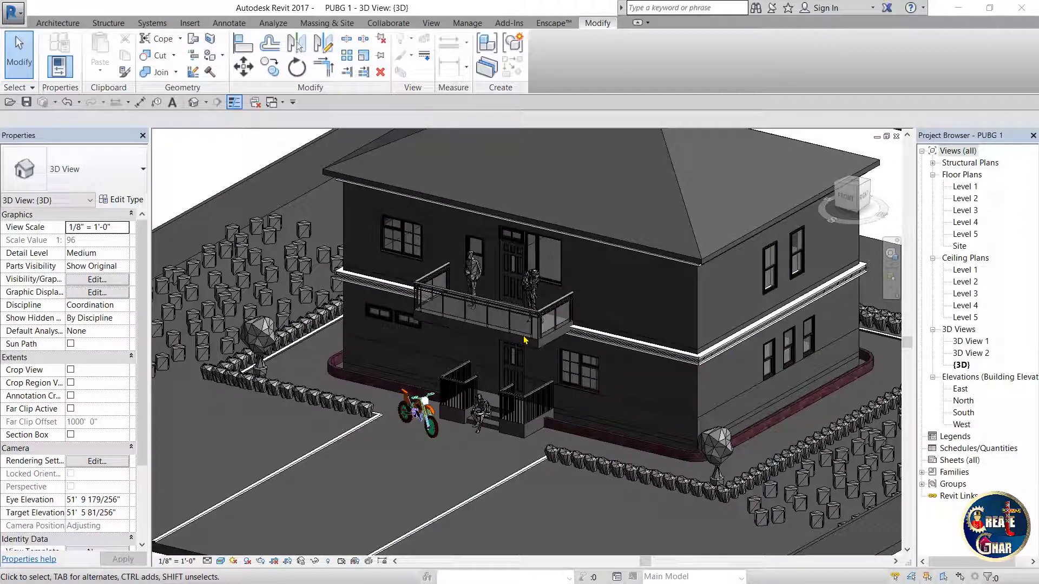
left_click(60, 23)
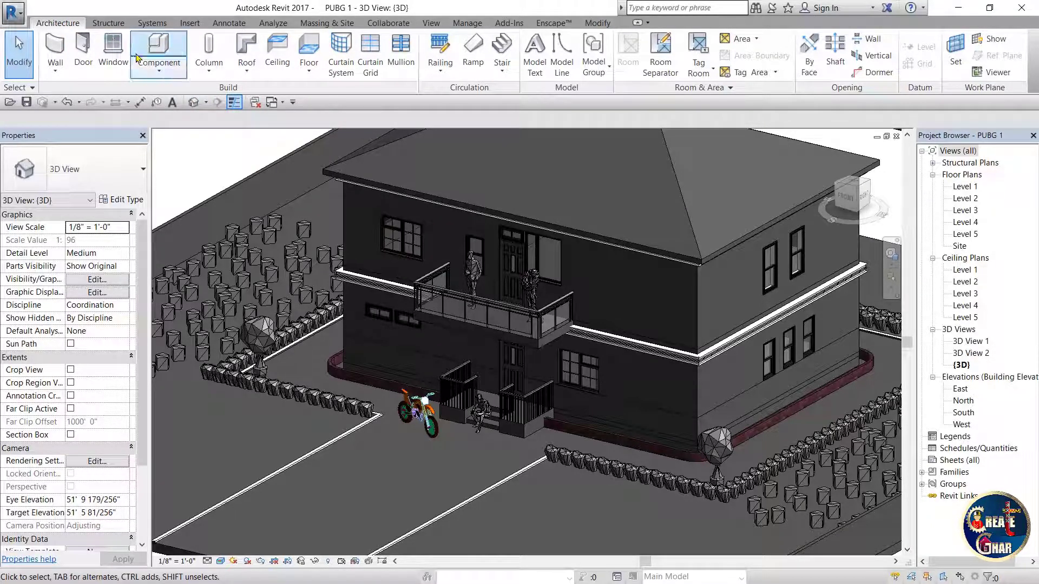
left_click(159, 62)
left_click(197, 124)
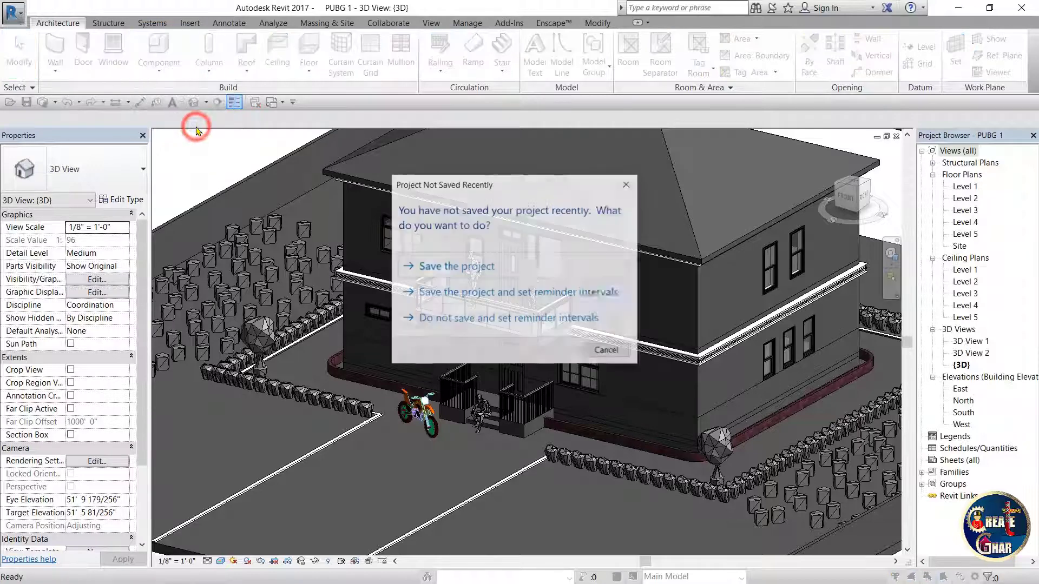
left_click(563, 265)
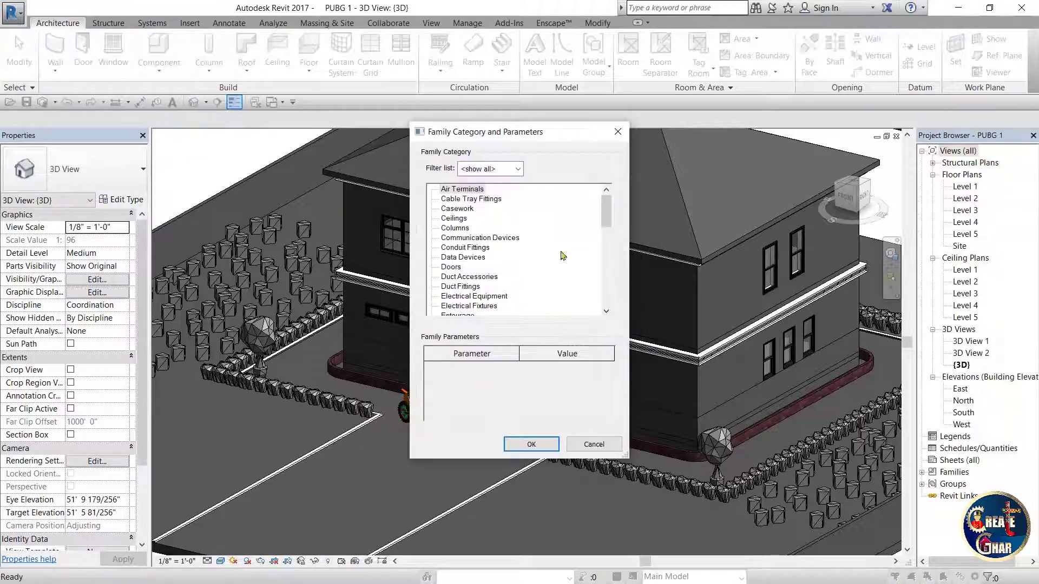
left_click(454, 209)
left_click(531, 444)
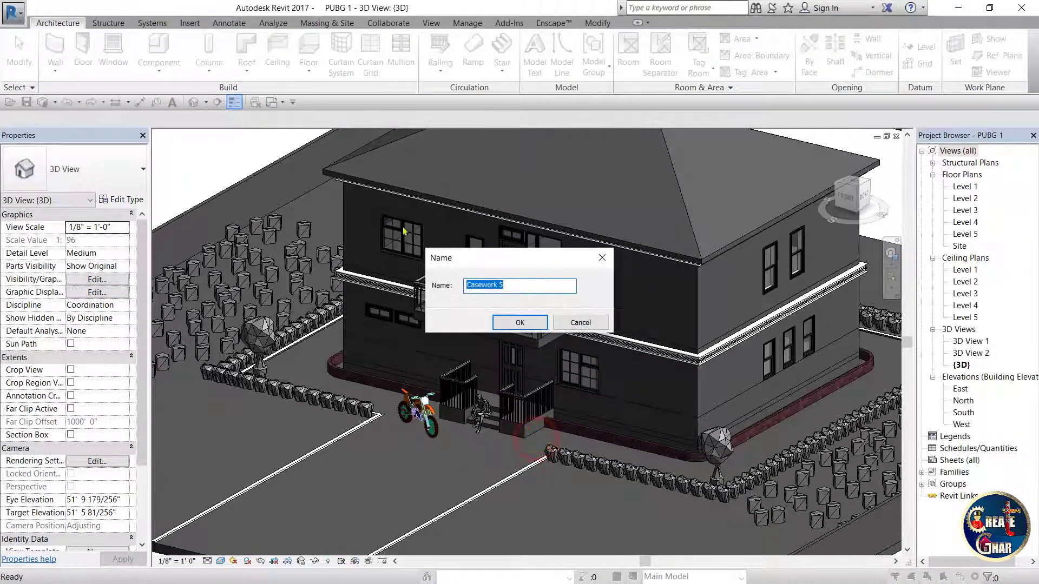
left_click(520, 322)
scroll(667, 233, "up", 5)
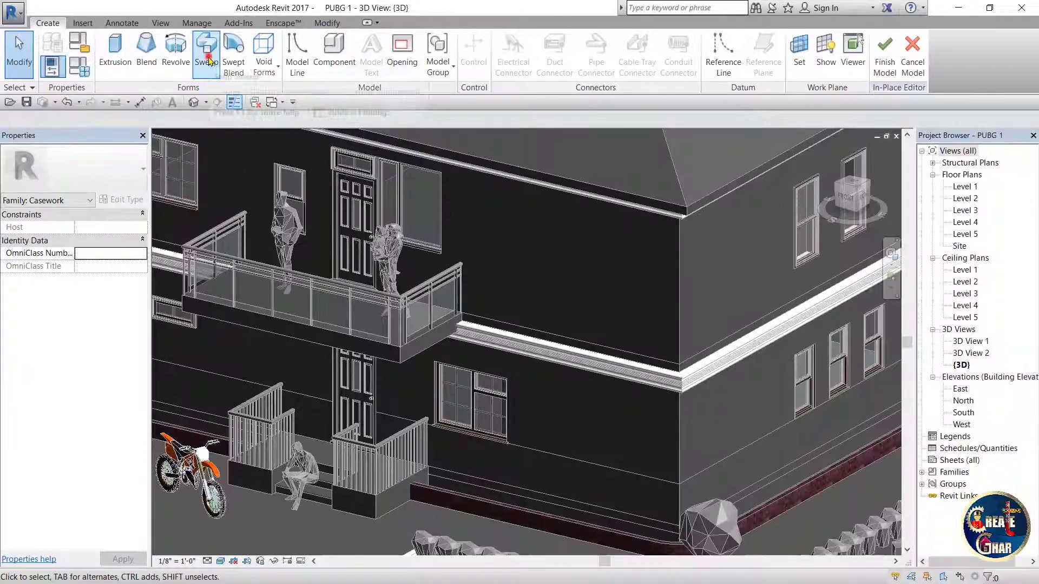
- Start a Sweep form and switch the model's visual style to Hidden Line
left_click(208, 60)
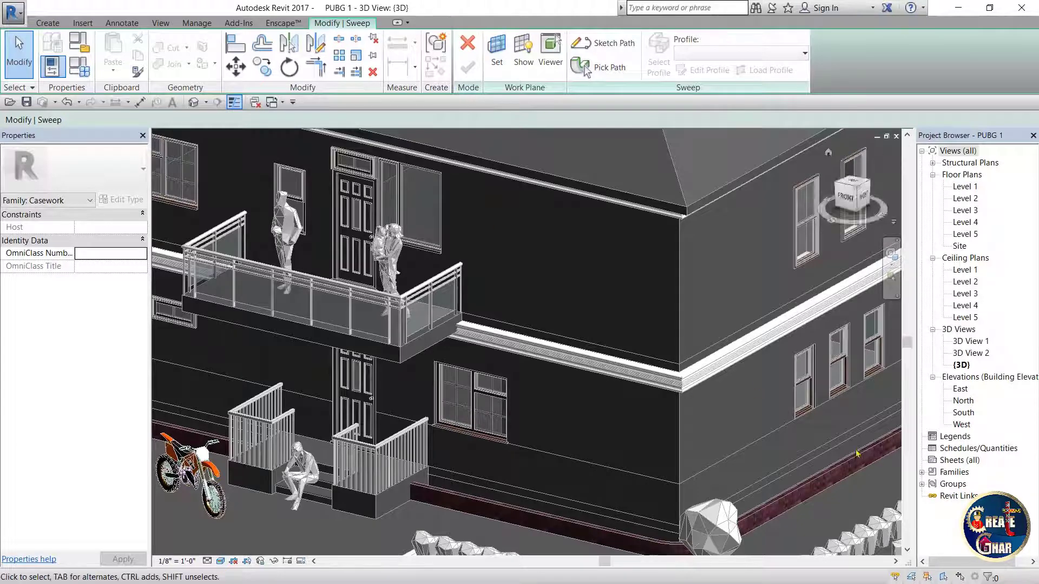
scroll(494, 404, "down", 2)
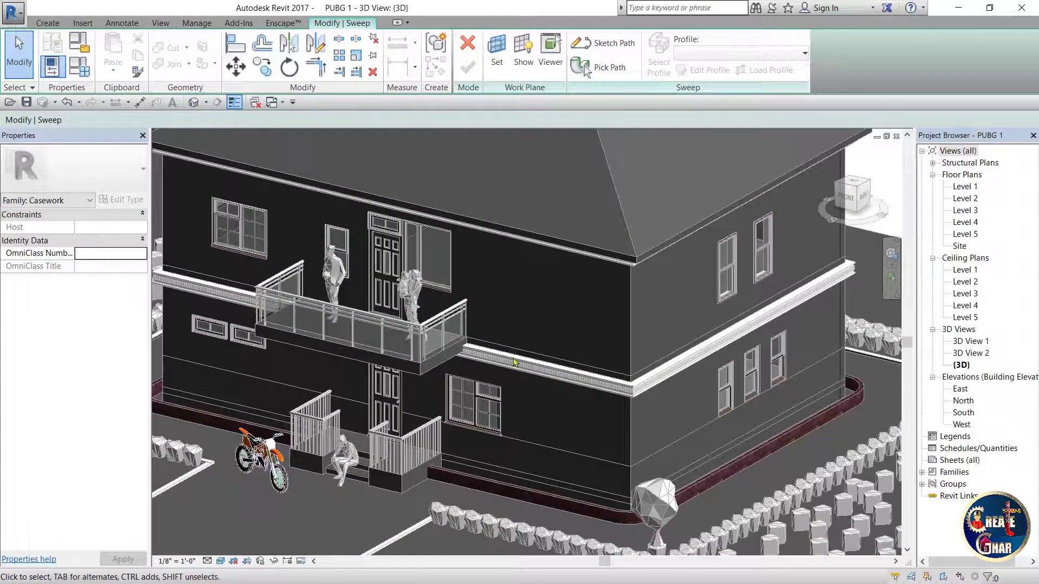
left_click(223, 561)
left_click(235, 495)
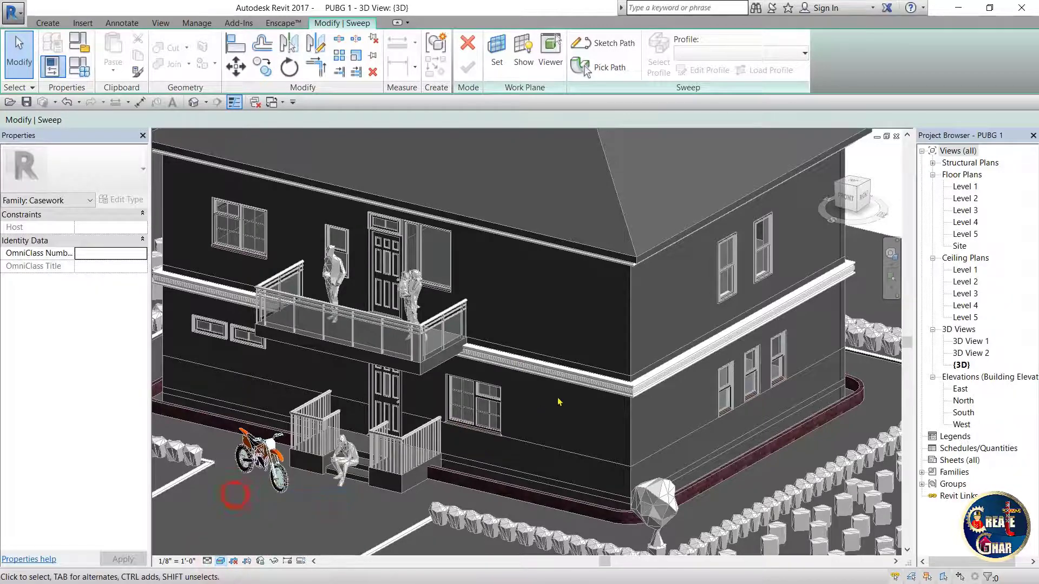
- Adjust the view, cancel the drag selection, and toggle the Properties palette with Ctrl+1
scroll(644, 378, "up", 2)
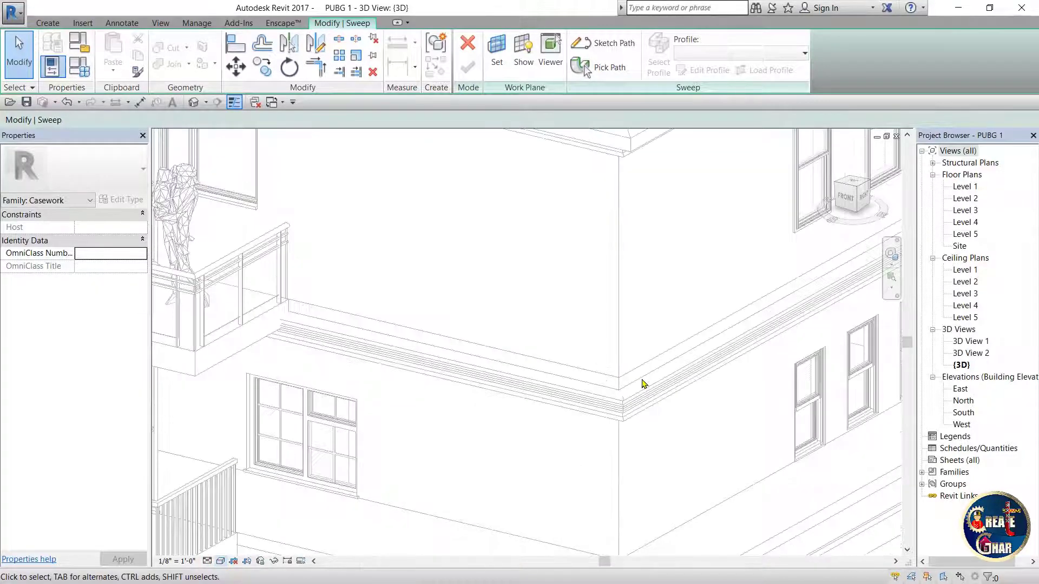
scroll(644, 382, "up", 2)
scroll(578, 433, "down", 3)
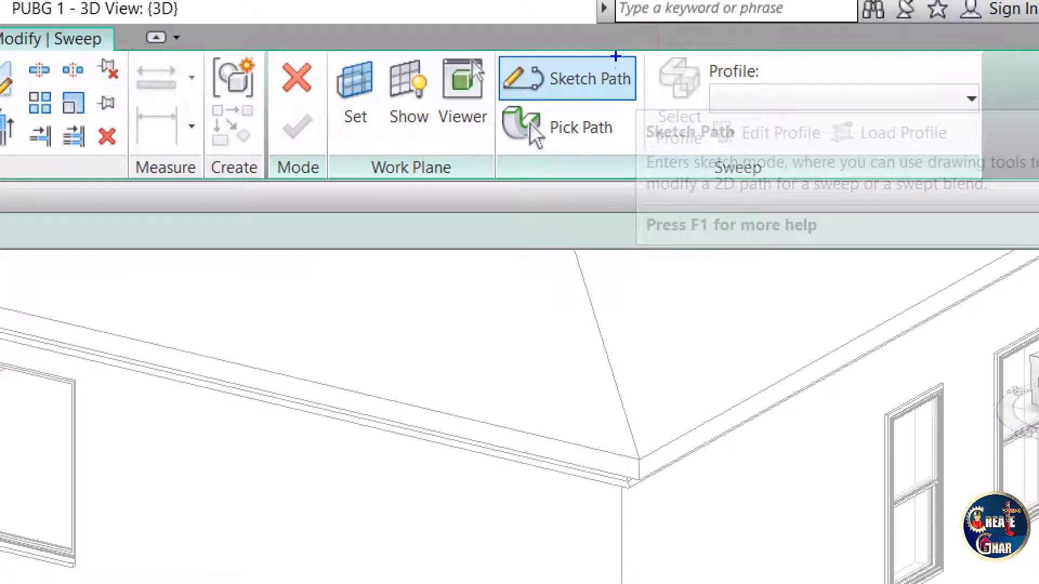
left_click_drag(584, 86, 691, 46)
left_click_drag(611, 130, 652, 174)
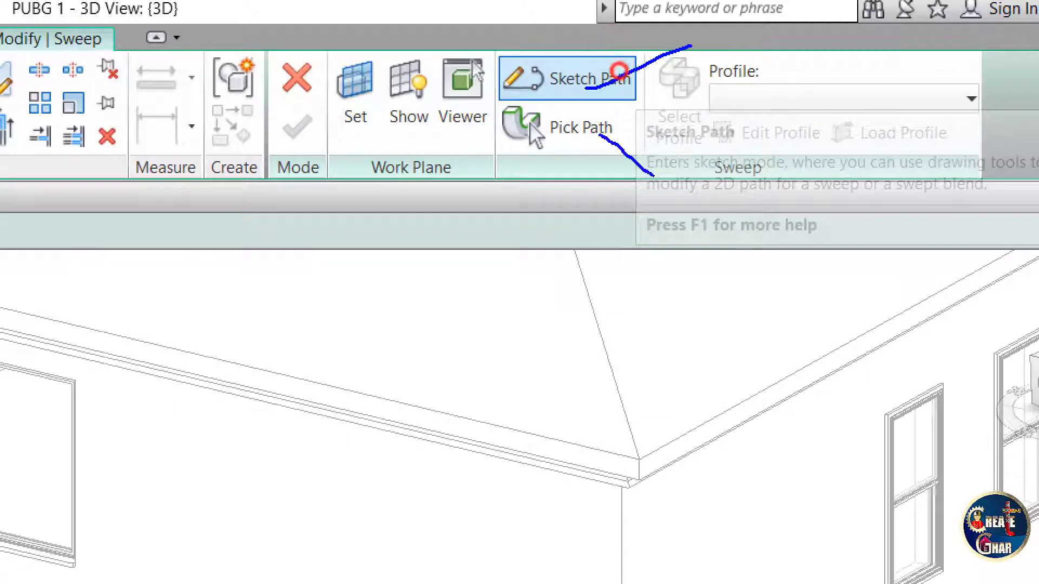
key("Escape")
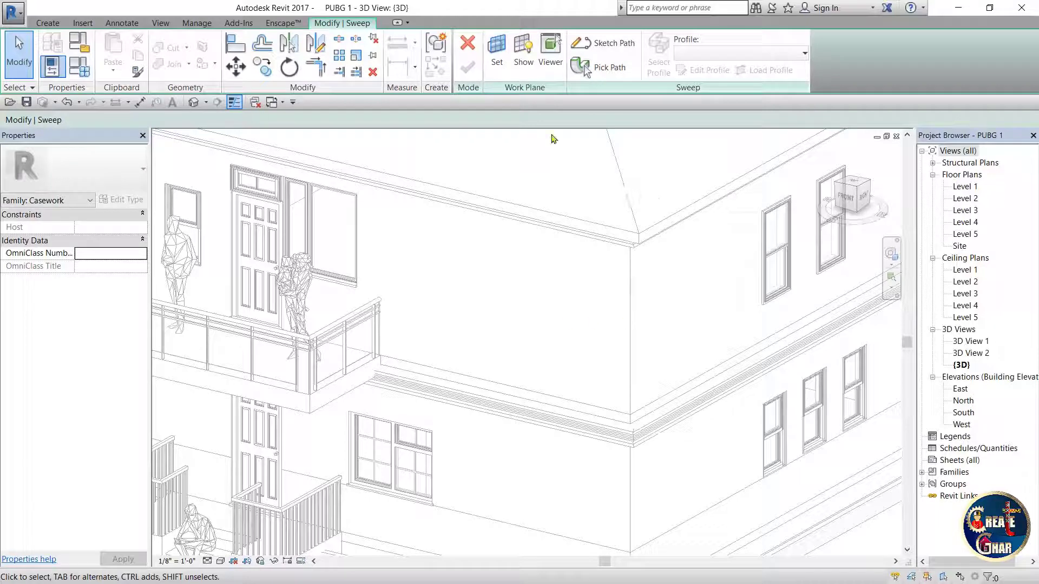
key("ctrl+1")
- With Pick Path and Pick 3D Edges, select the wall top edge and vertical corner edge
left_click(604, 80)
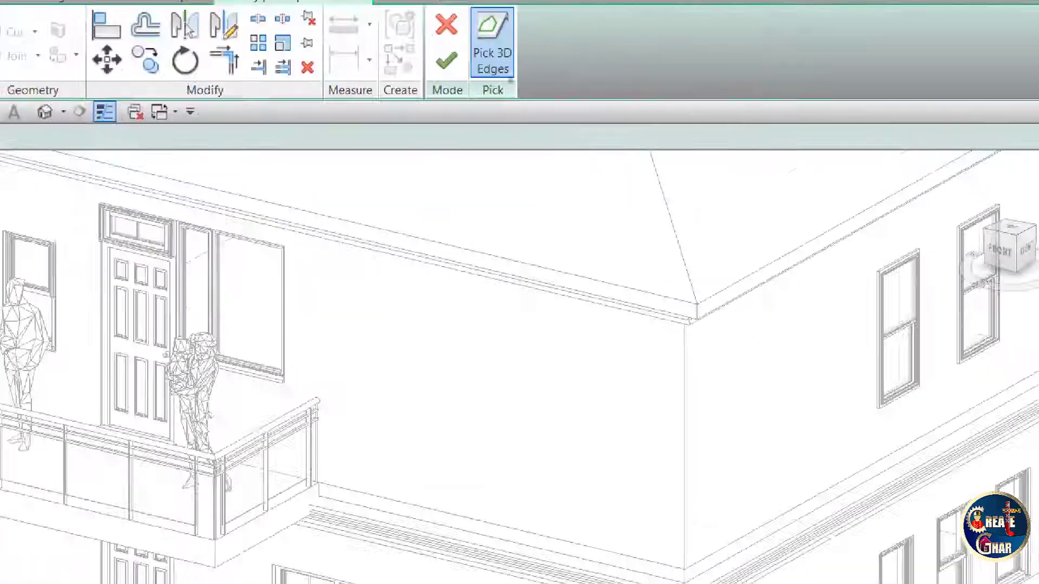
left_click(512, 69)
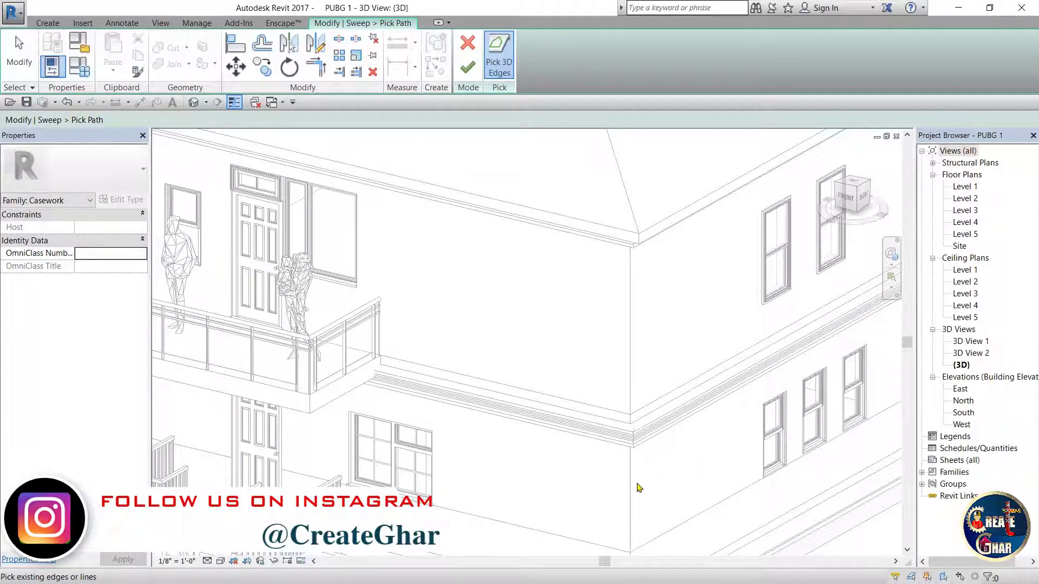
scroll(637, 514, "down", 1)
scroll(605, 487, "down", 1)
scroll(590, 493, "down", 1)
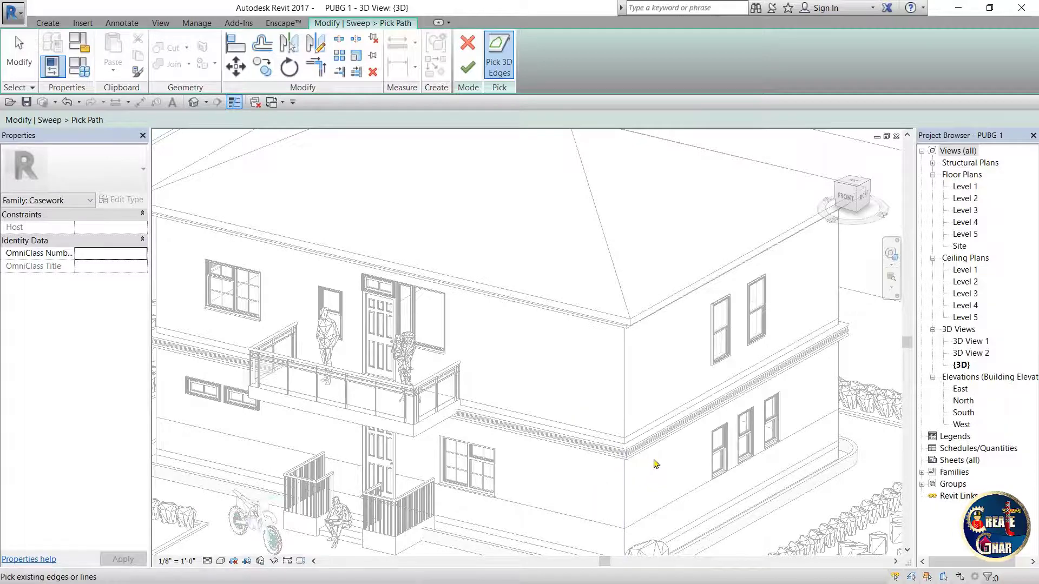
scroll(652, 462, "up", 1)
scroll(653, 463, "up", 1)
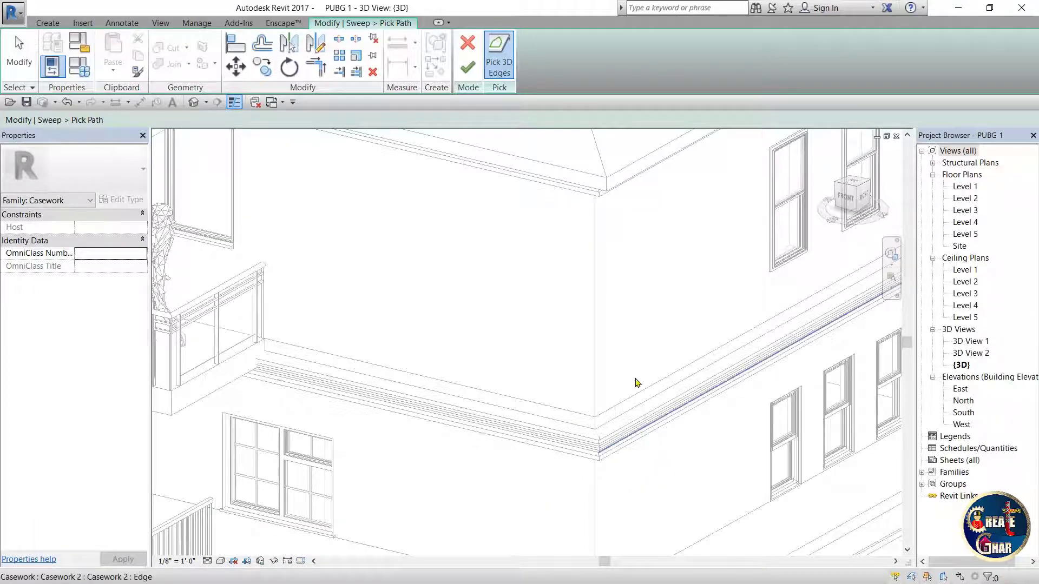
left_click(624, 404)
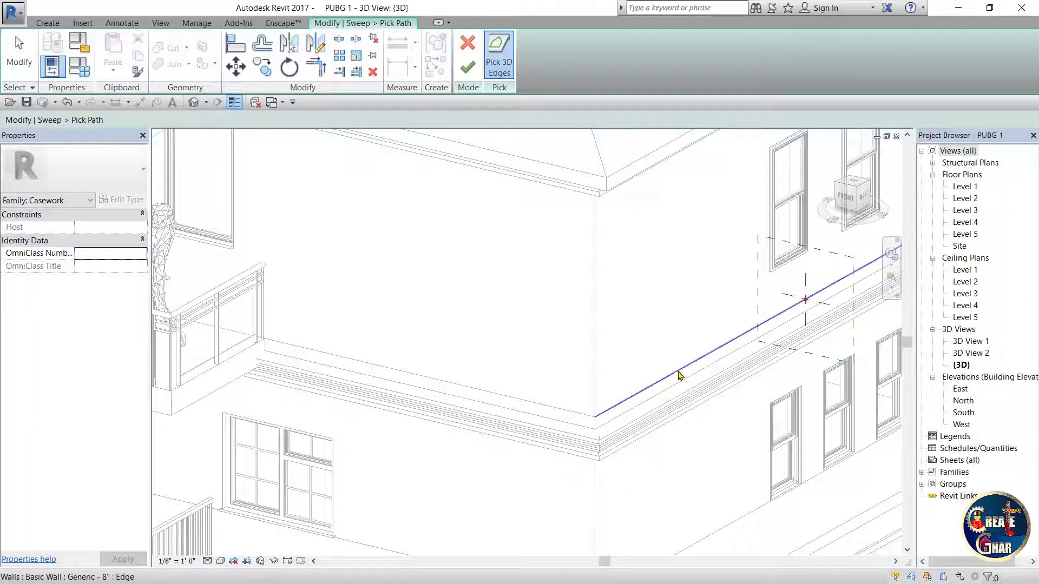
left_click(597, 405)
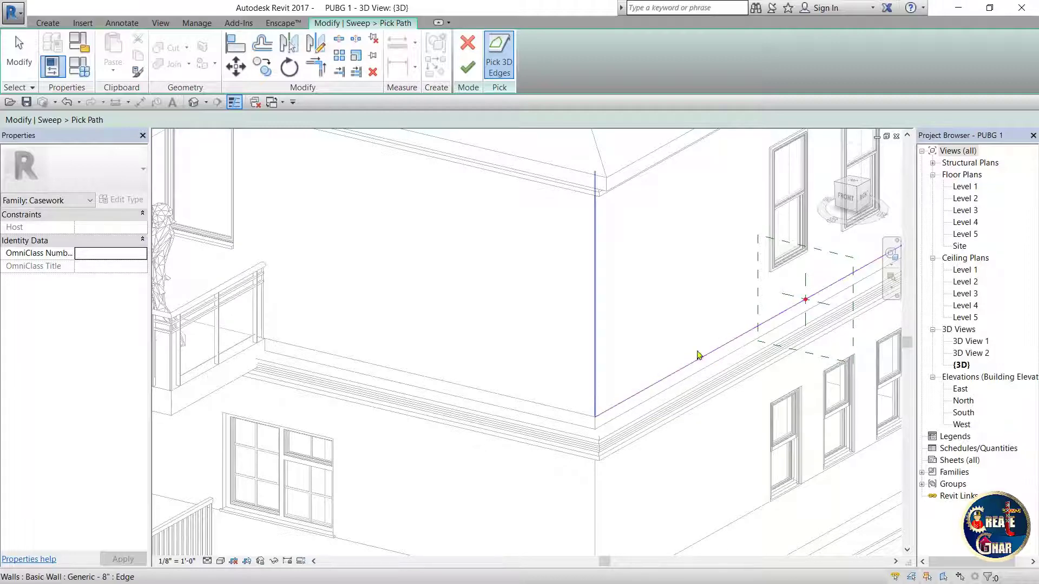
- Orbit around the house's right and balcony sides, ending at a top-front corner view
middle_click_drag(695, 355, 835, 245, "shift")
scroll(836, 244, "down", 3)
scroll(828, 217, "down", 5)
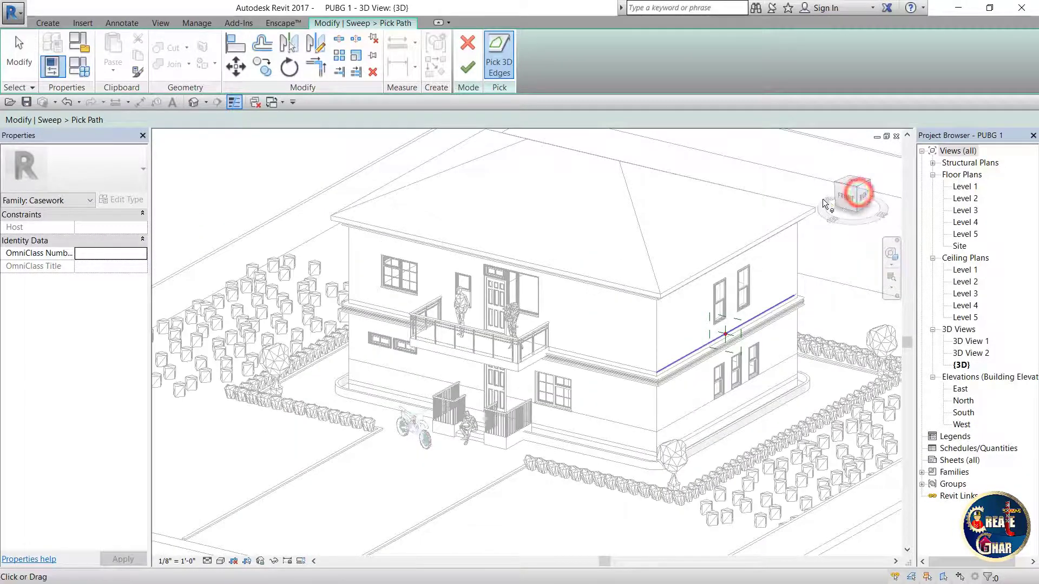
middle_click_drag(805, 202, 704, 227, "shift")
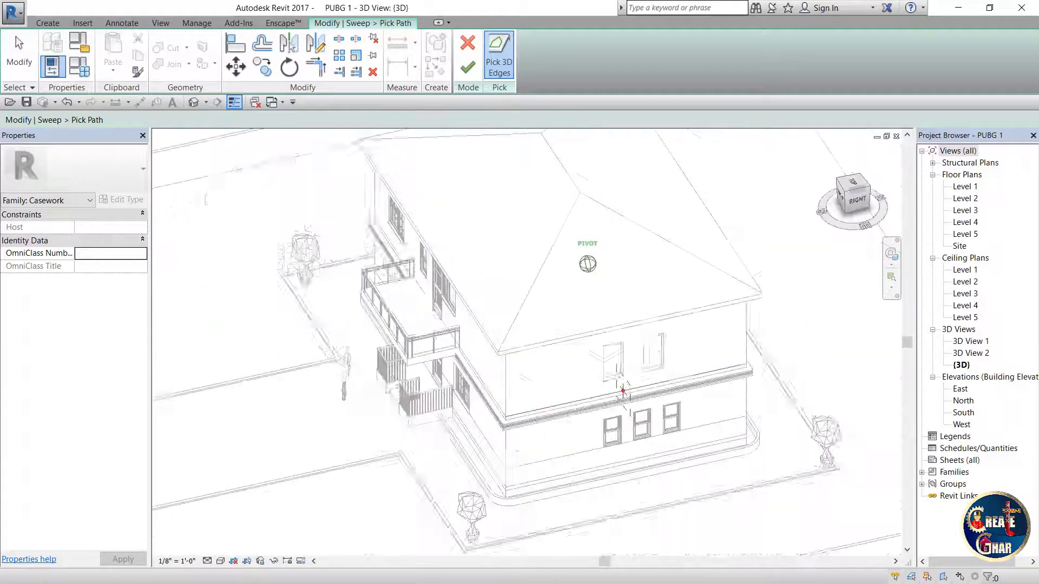
middle_click_drag(623, 391, 693, 357, "shift")
scroll(693, 357, "up", 5)
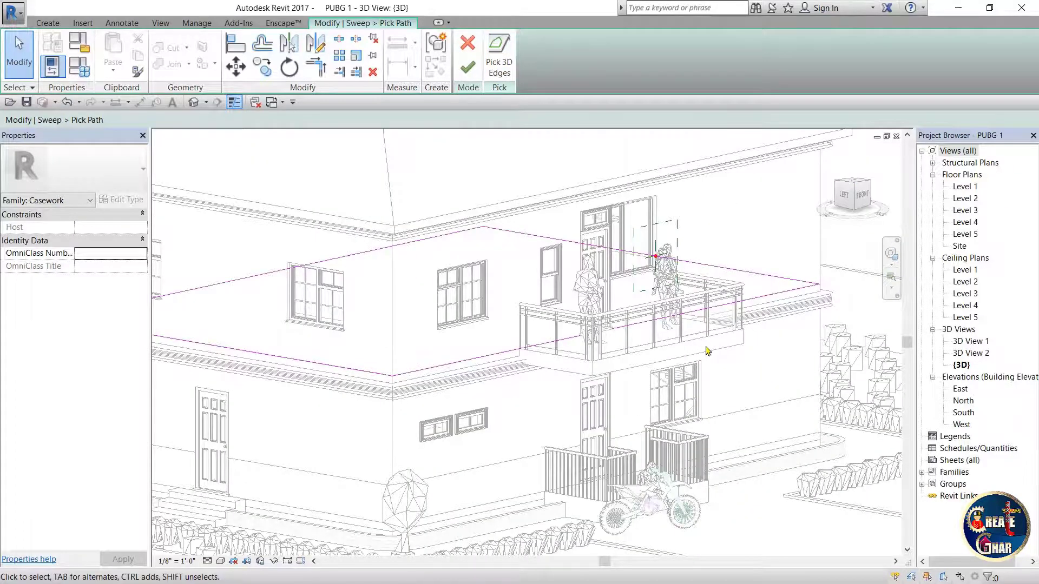
scroll(705, 351, "down", 2)
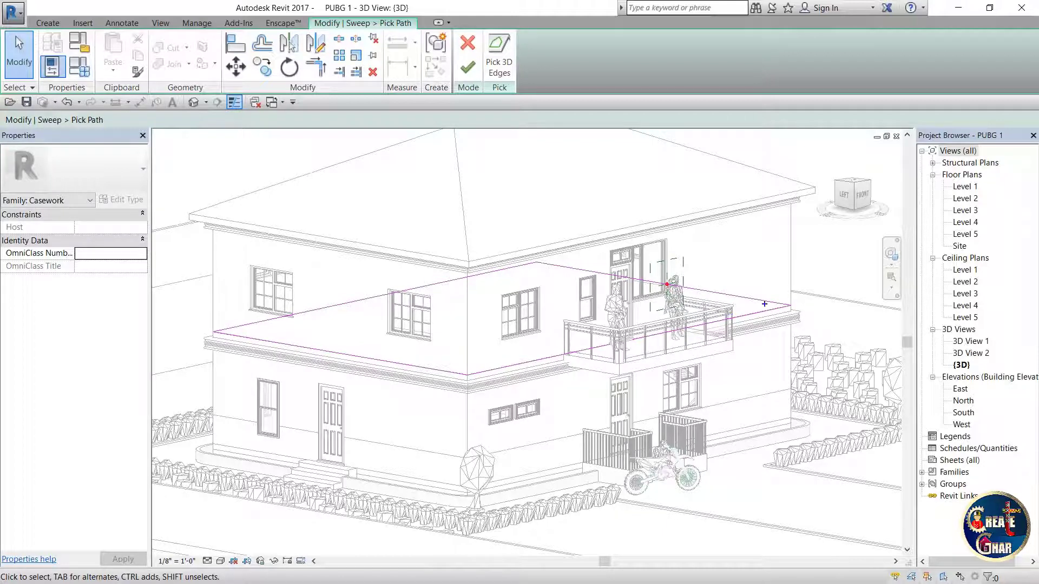
left_click_drag(755, 298, 795, 240)
left_click_drag(748, 291, 542, 258)
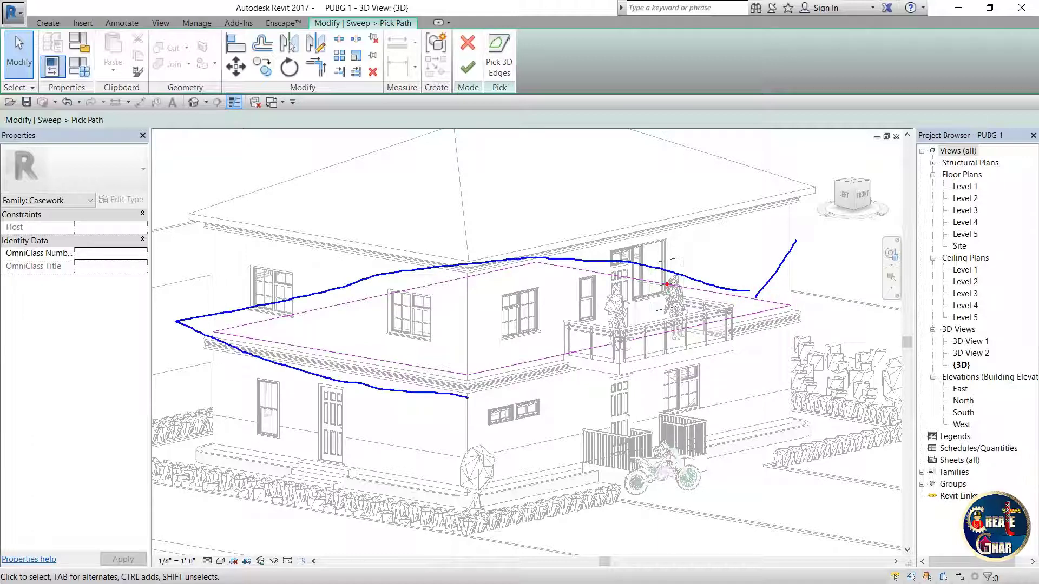
left_click_drag(467, 398, 763, 326)
scroll(667, 283, "down", 2)
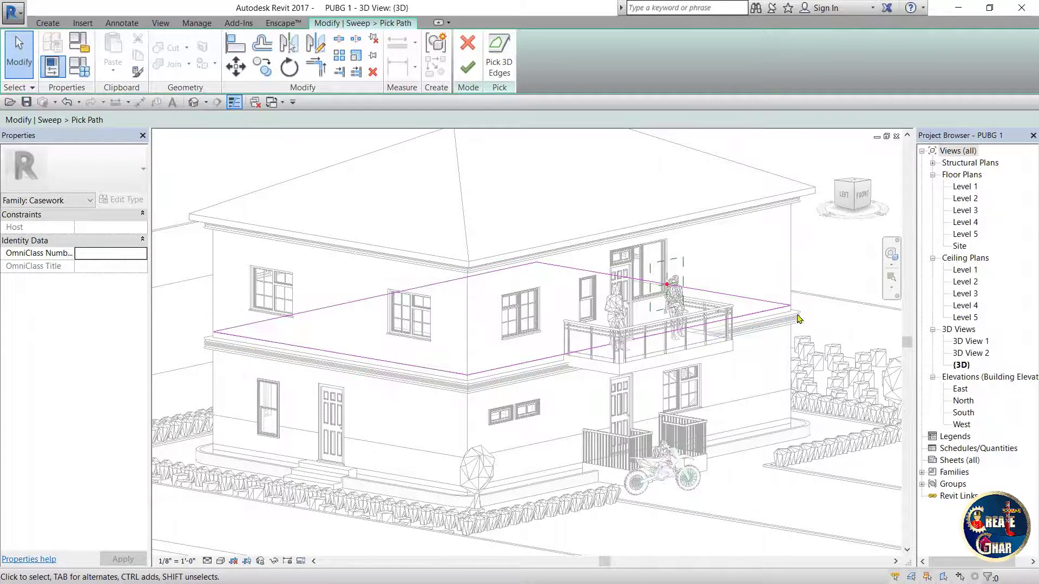
scroll(667, 284, "down", 3)
left_click(854, 199)
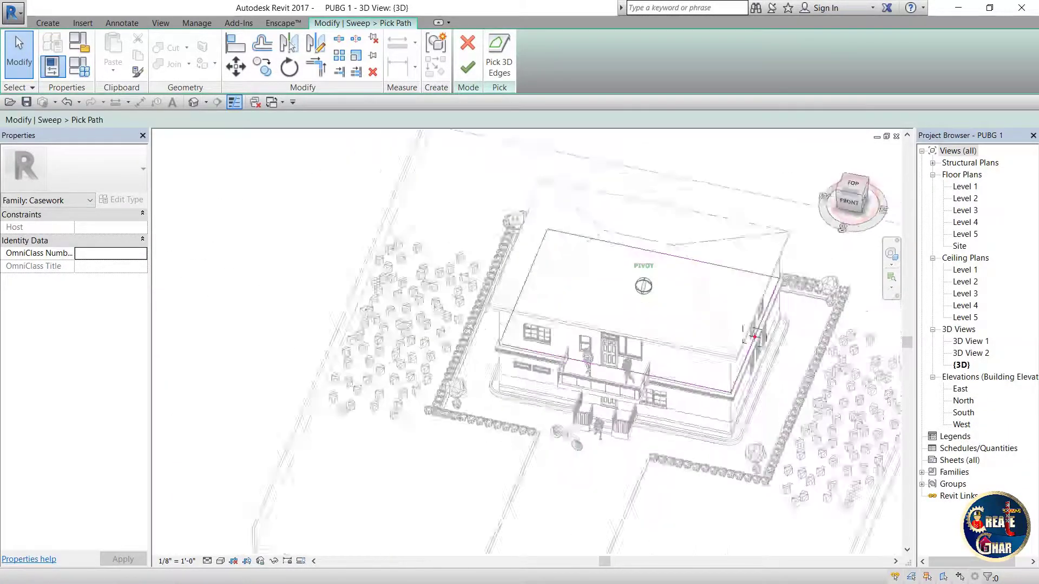
scroll(778, 338, "up", 3)
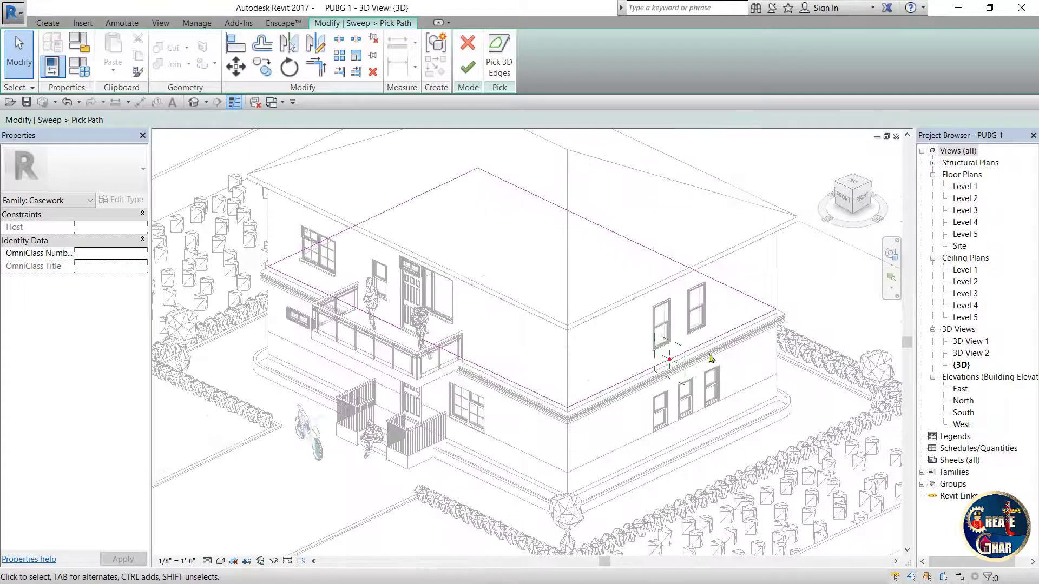
scroll(777, 338, "up", 2)
- Finish the picked sweep path and turn the view to the house front
left_click(467, 67)
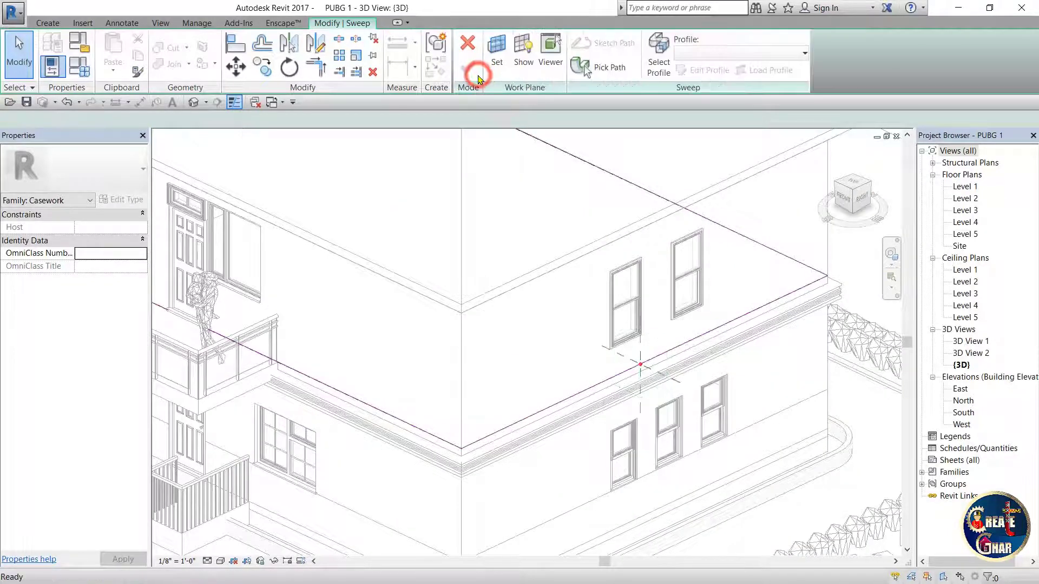
scroll(642, 424, "up", 2)
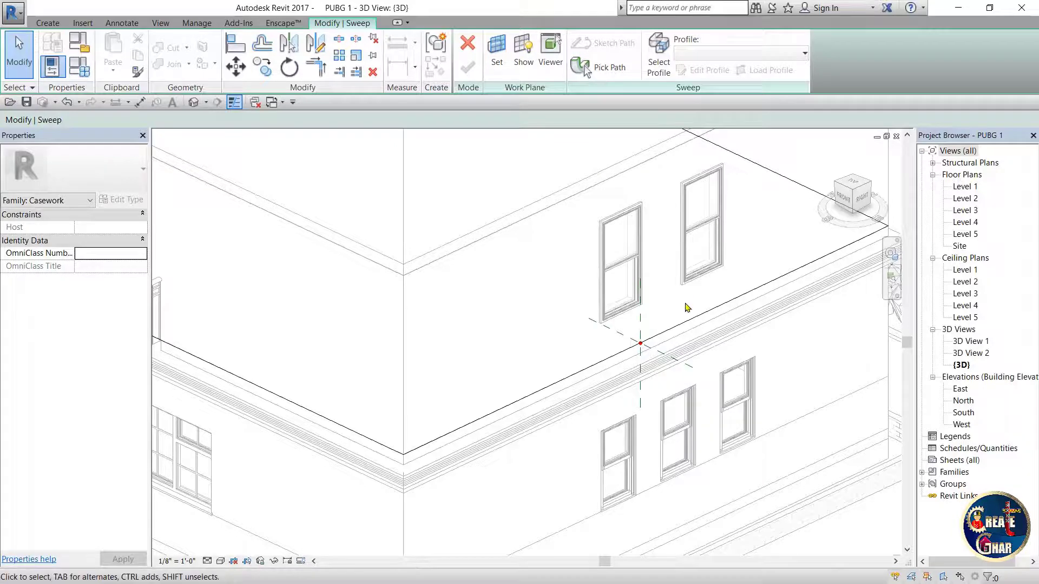
left_click(843, 195)
scroll(303, 511, "up", 5)
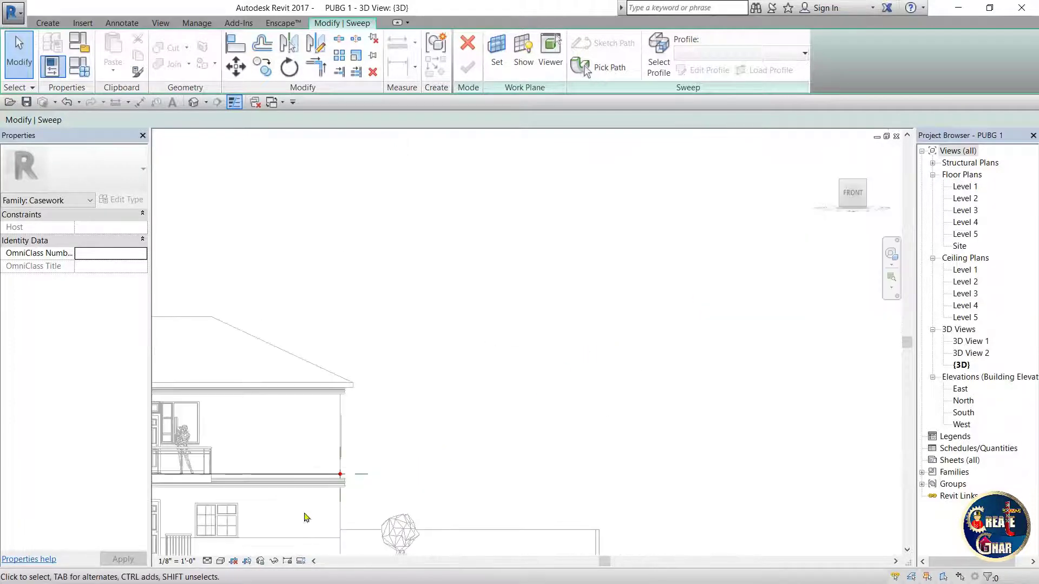
scroll(310, 504, "up", 1)
scroll(311, 505, "up", 2)
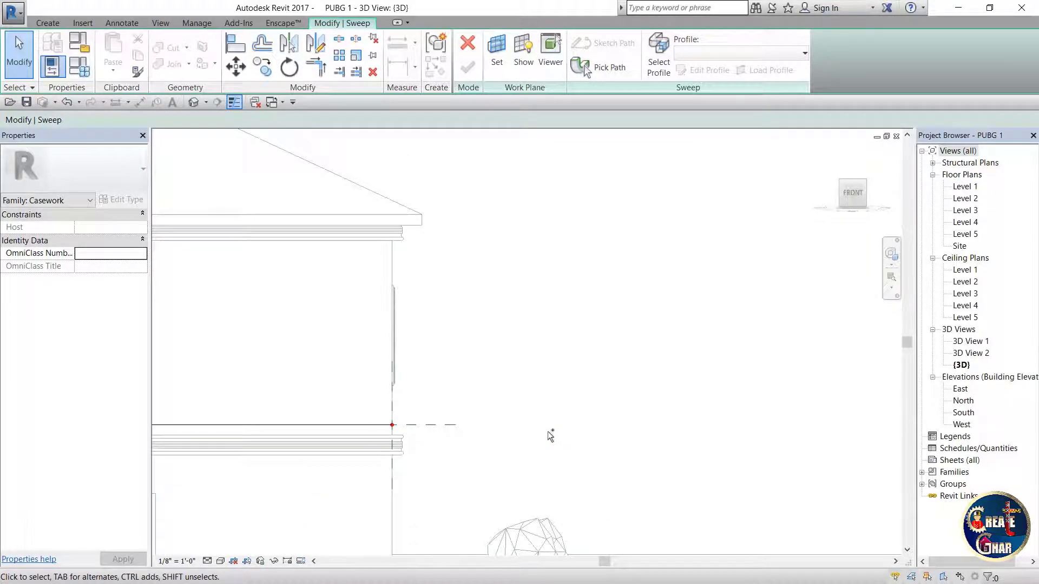
left_click_drag(554, 352, 565, 492)
left_click_drag(518, 402, 606, 403)
scroll(744, 231, "down", 3)
- From the back view at the path start, set the sweep profile to <By Sketch>
left_click(861, 189)
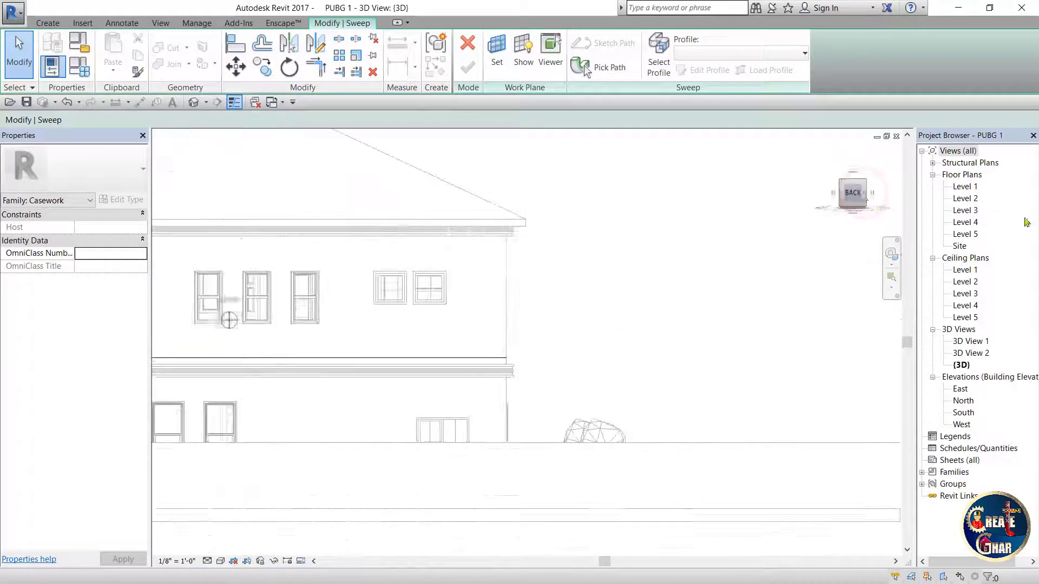
left_click(892, 277)
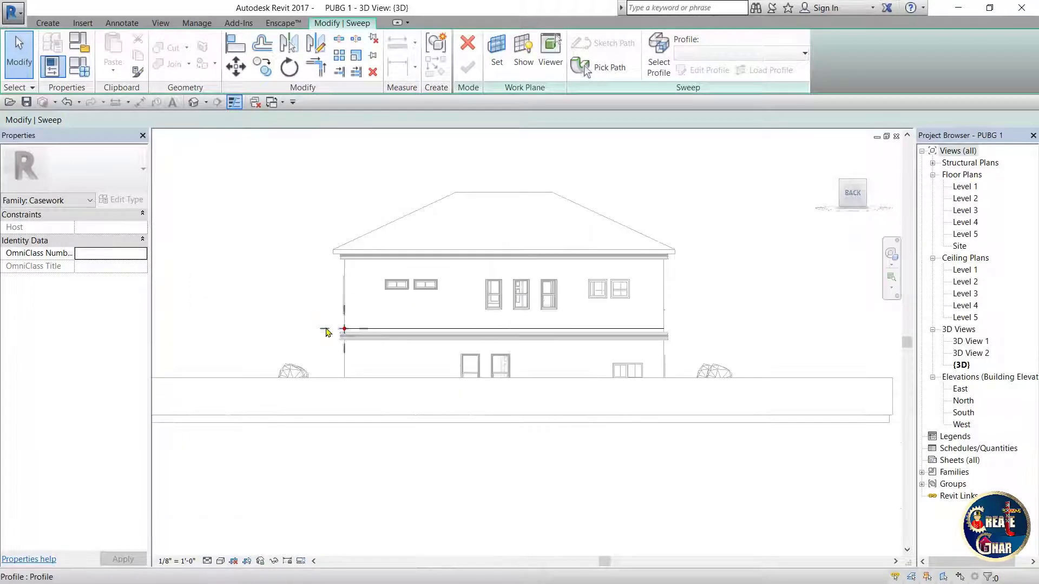
scroll(300, 355, "up", 3)
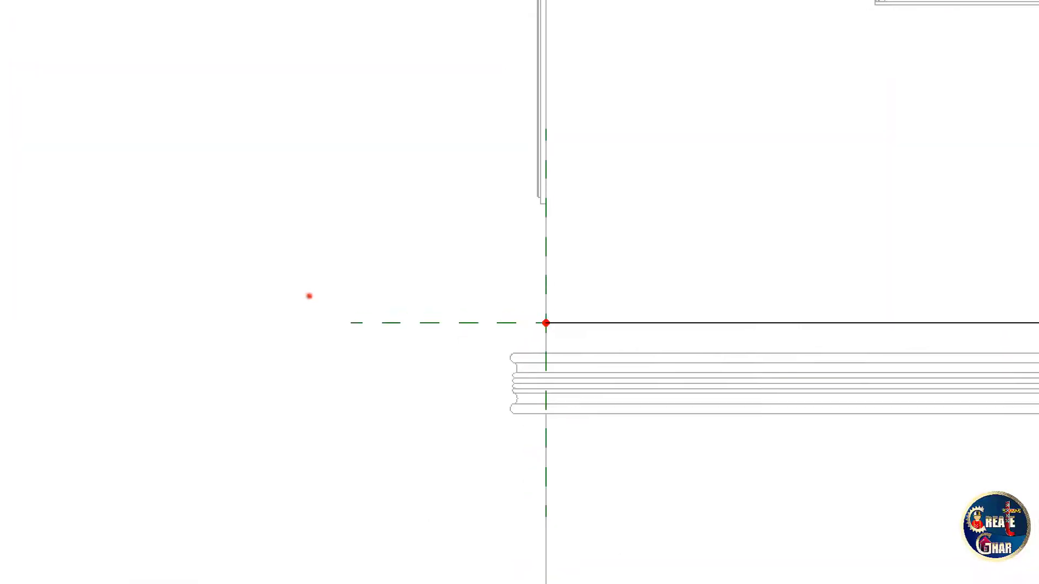
left_click_drag(352, 228, 365, 397)
left_click_drag(302, 315, 584, 314)
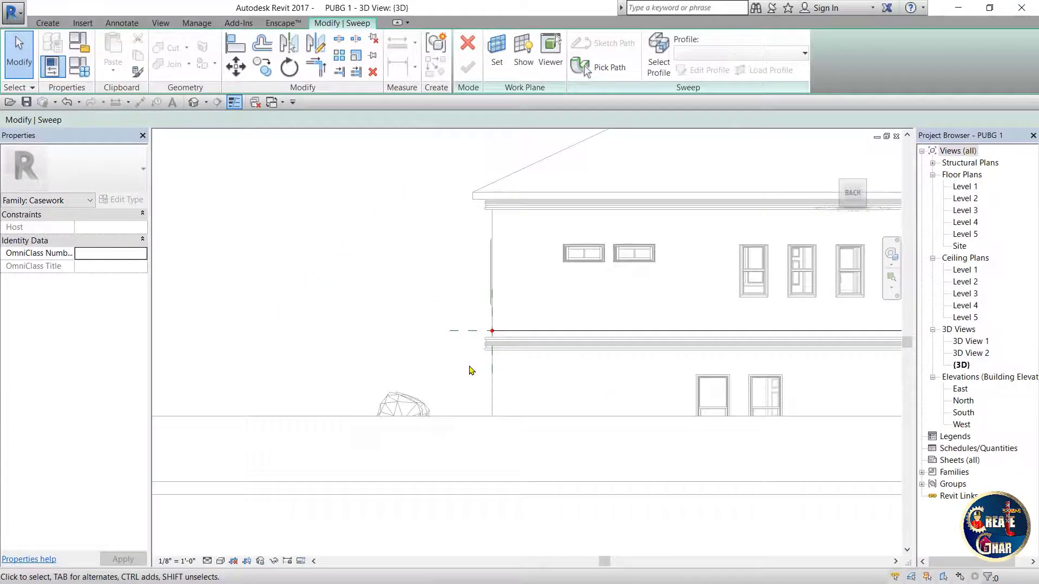
scroll(463, 346, "up", 3)
scroll(568, 324, "down", 3)
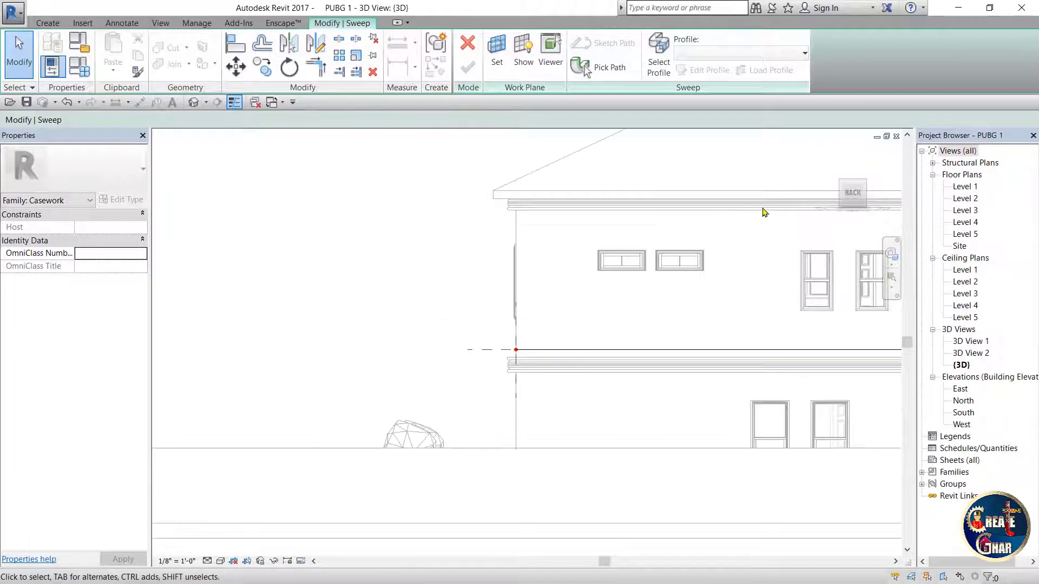
scroll(494, 360, "up", 2)
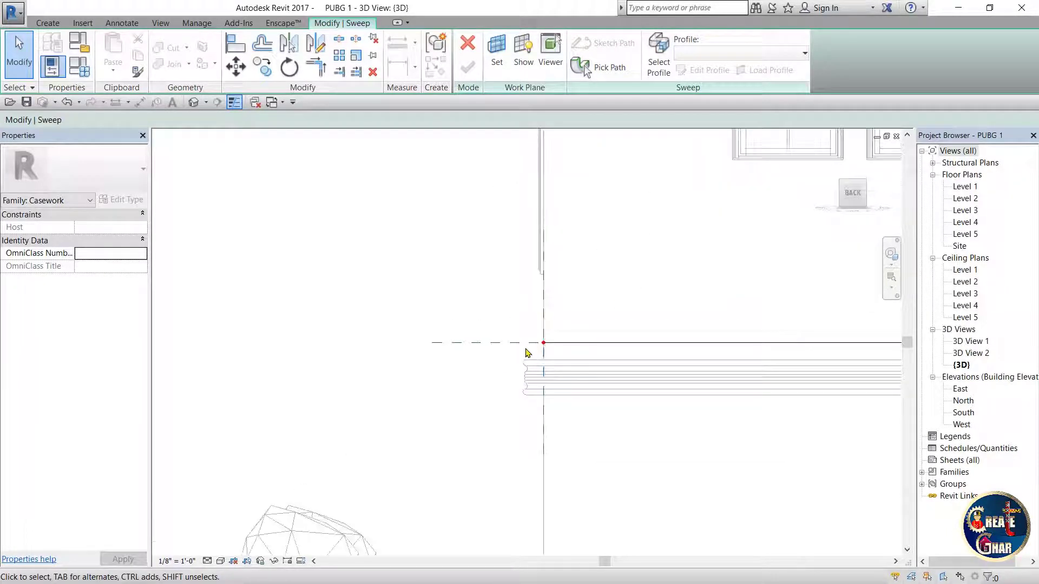
scroll(535, 353, "down", 1)
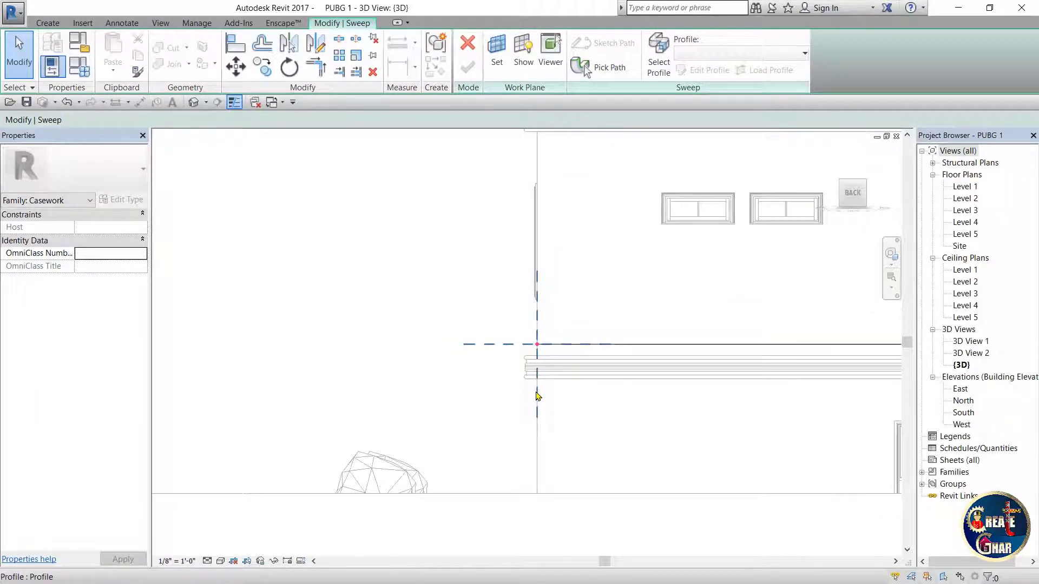
scroll(537, 395, "up", 1)
mouse_move(537, 394)
middle_mouse_down()
mouse_move(577, 267)
mouse_move(592, 384)
middle_mouse_up()
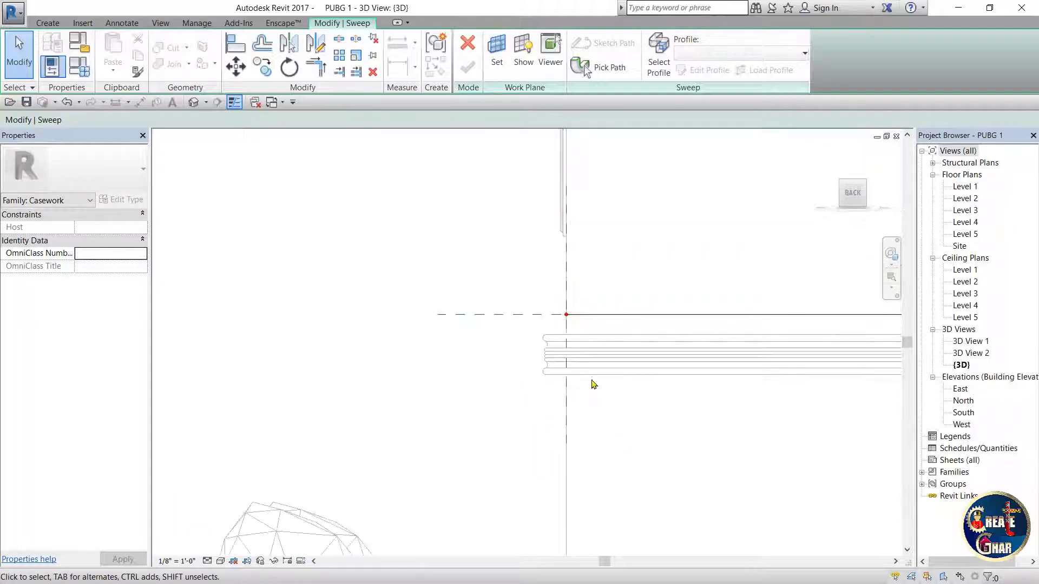
left_click(529, 320)
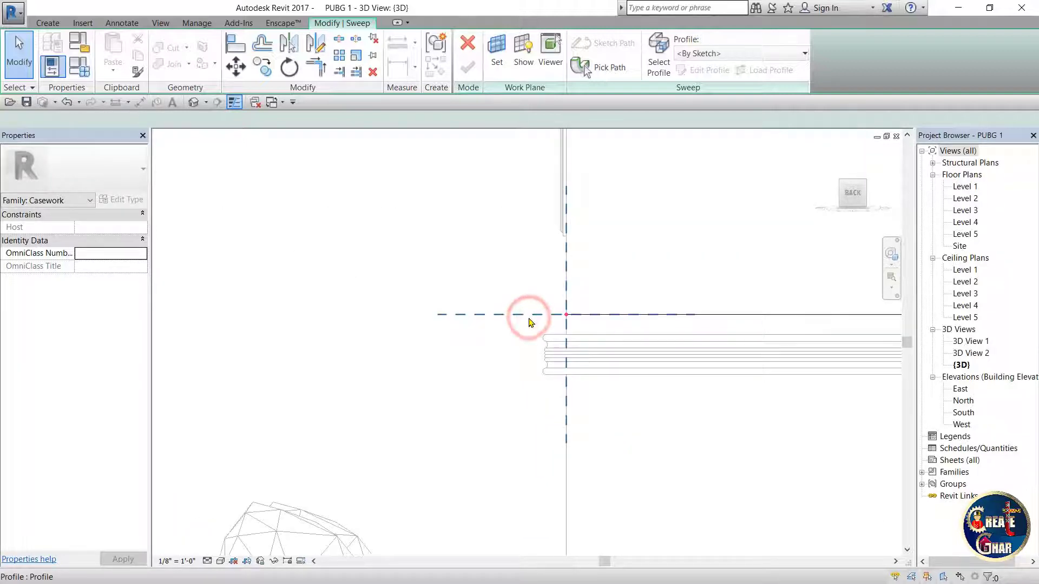
left_click(530, 323)
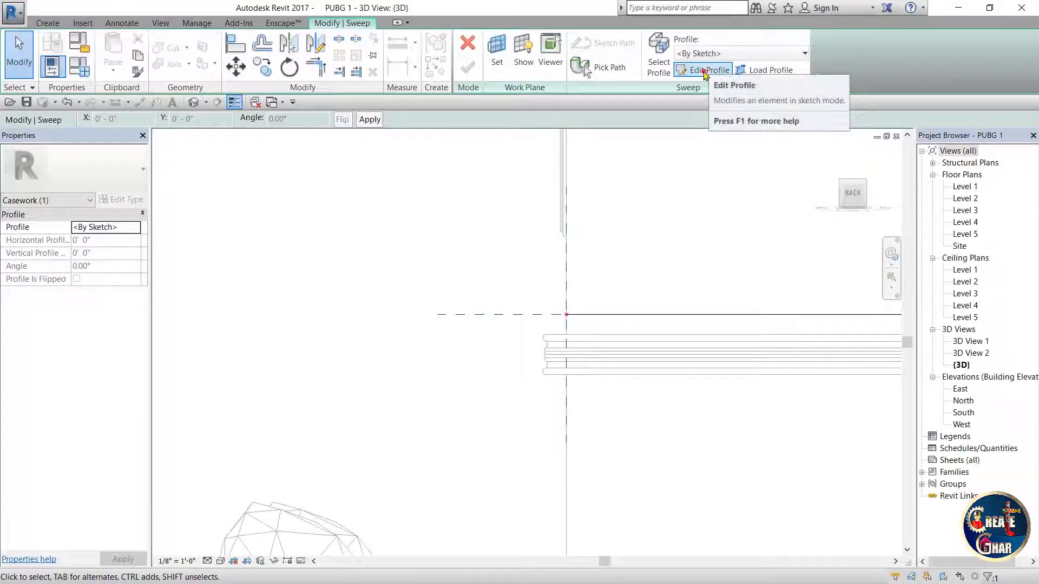
- Enter profile editing and zoom to the profile plane at the path start
left_click(704, 71)
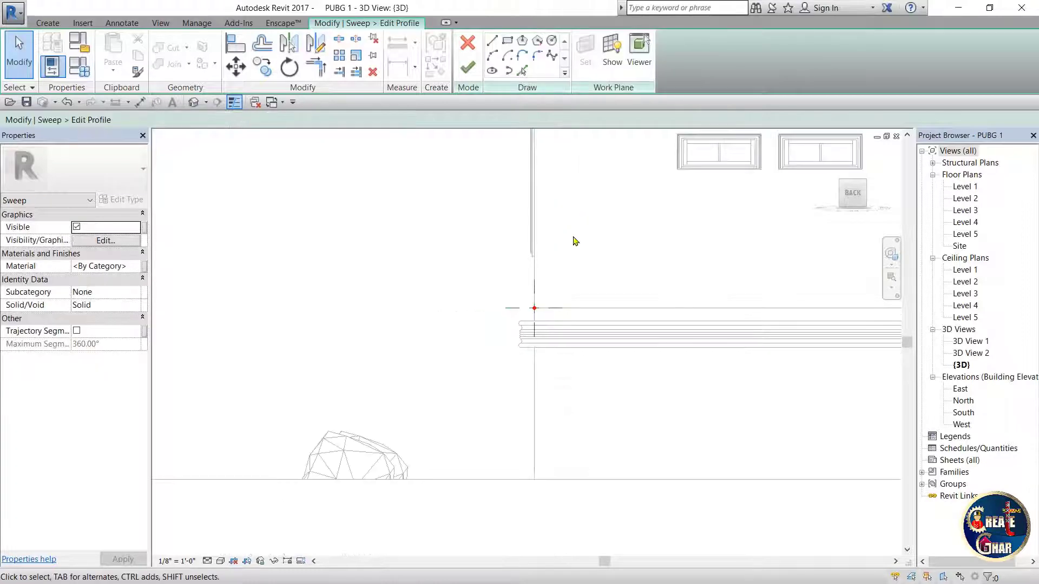
scroll(575, 241, "up", 1)
scroll(536, 315, "up", 1)
scroll(547, 345, "up", 1)
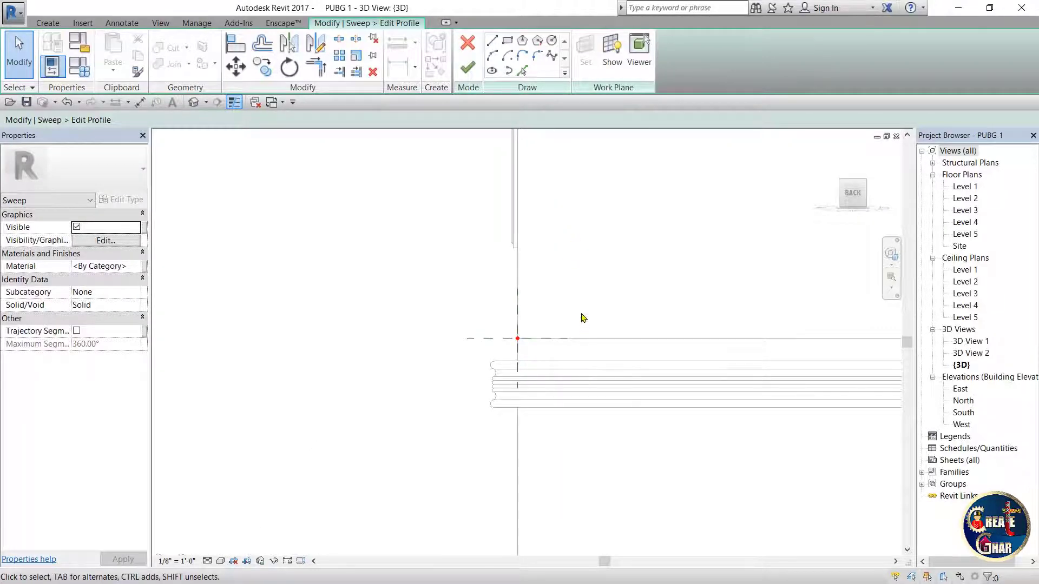
scroll(563, 320, "down", 1)
scroll(538, 327, "down", 1)
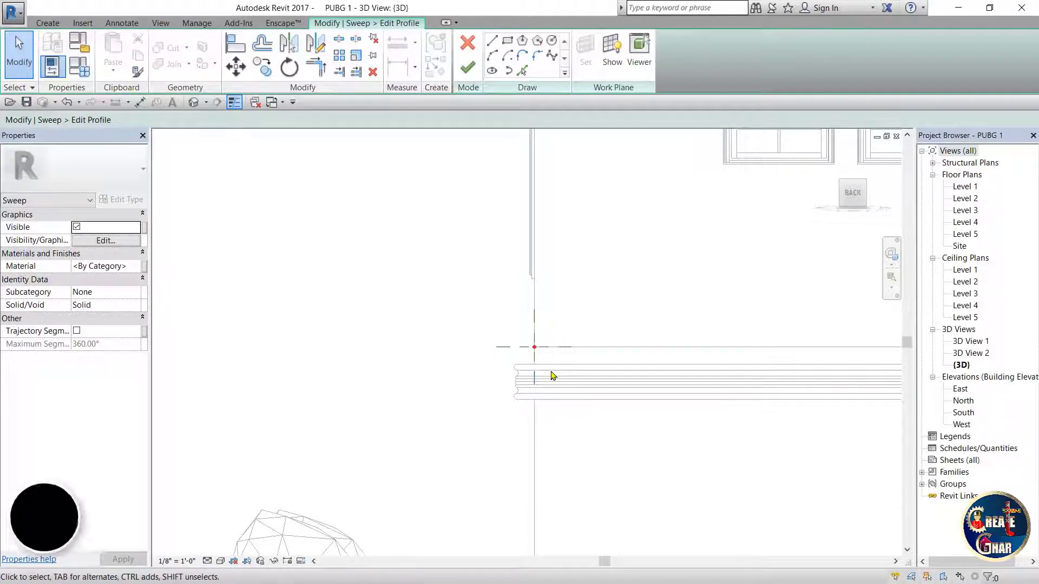
scroll(552, 375, "down", 1)
scroll(540, 368, "down", 1)
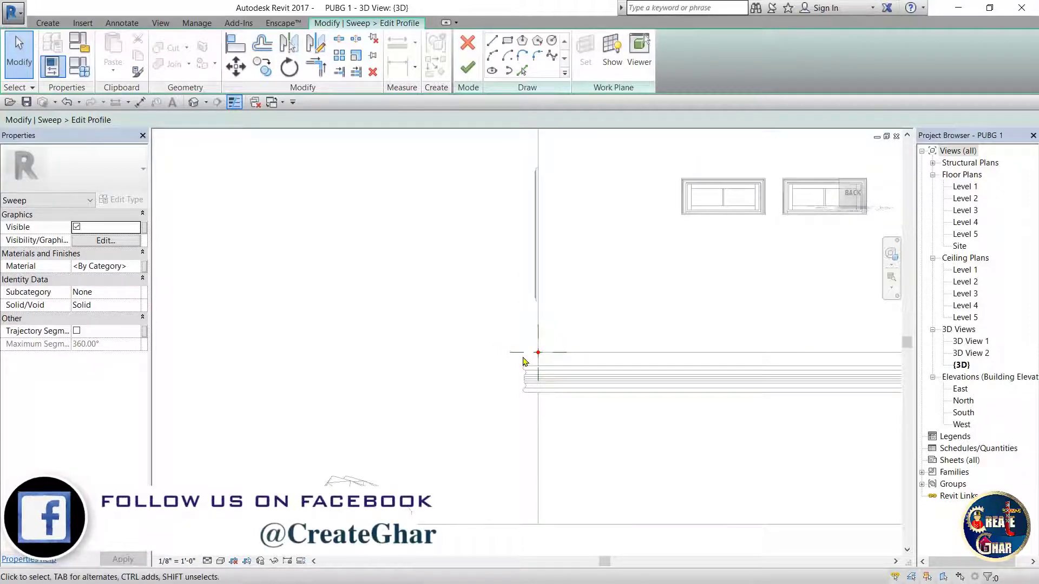
scroll(601, 378, "down", 1)
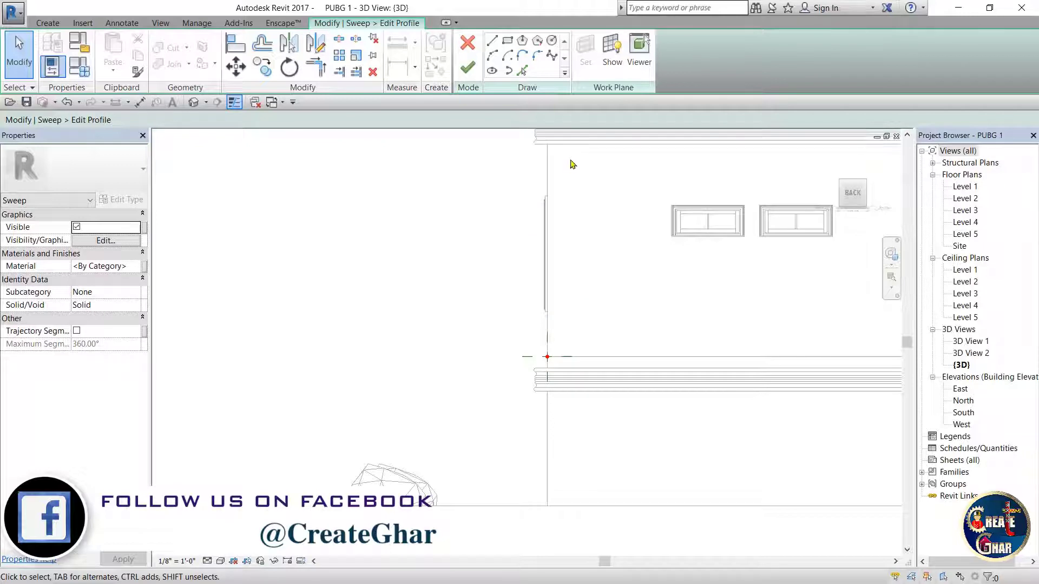
scroll(568, 216, "down", 1)
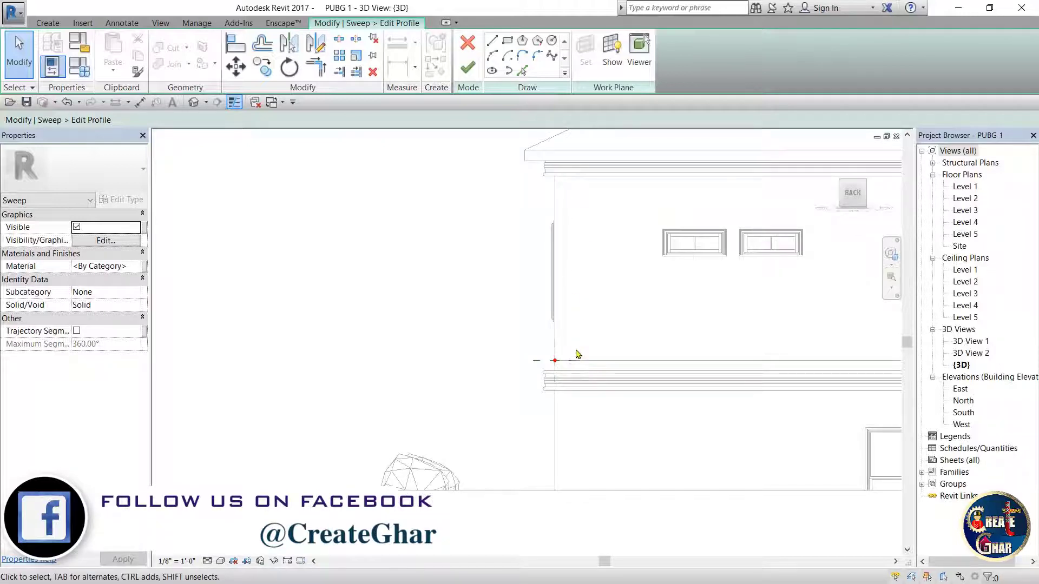
scroll(566, 420, "up", 2)
scroll(563, 325, "up", 2)
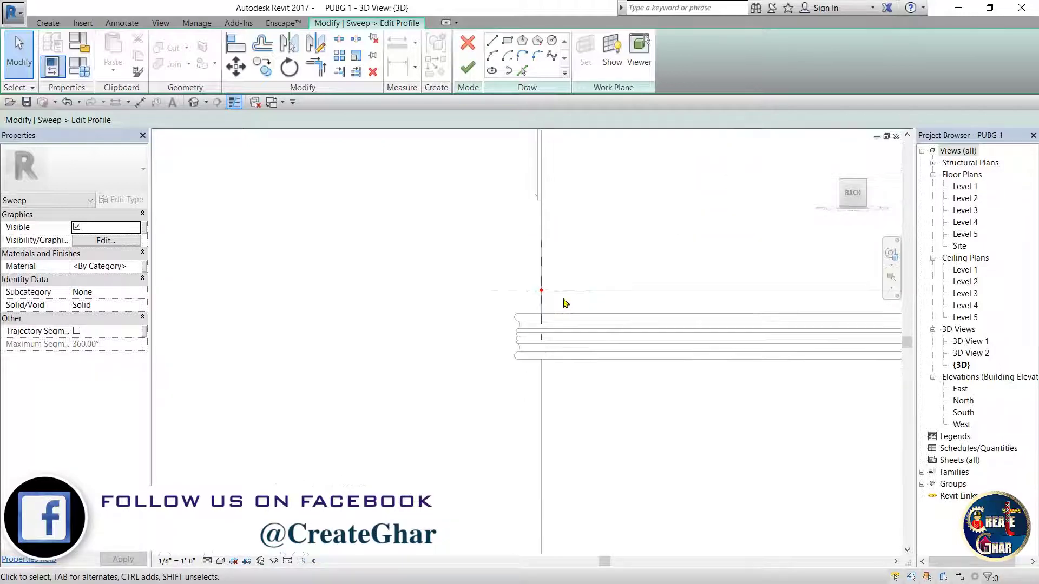
- Sketch the closed moulding profile with lines and arcs
left_click(492, 40)
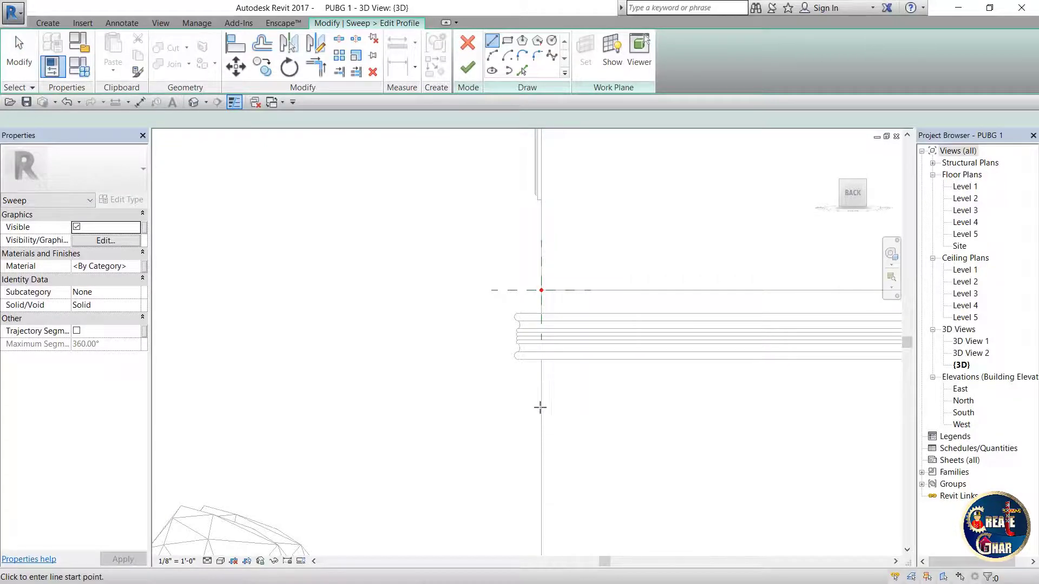
scroll(539, 400, "up", 2)
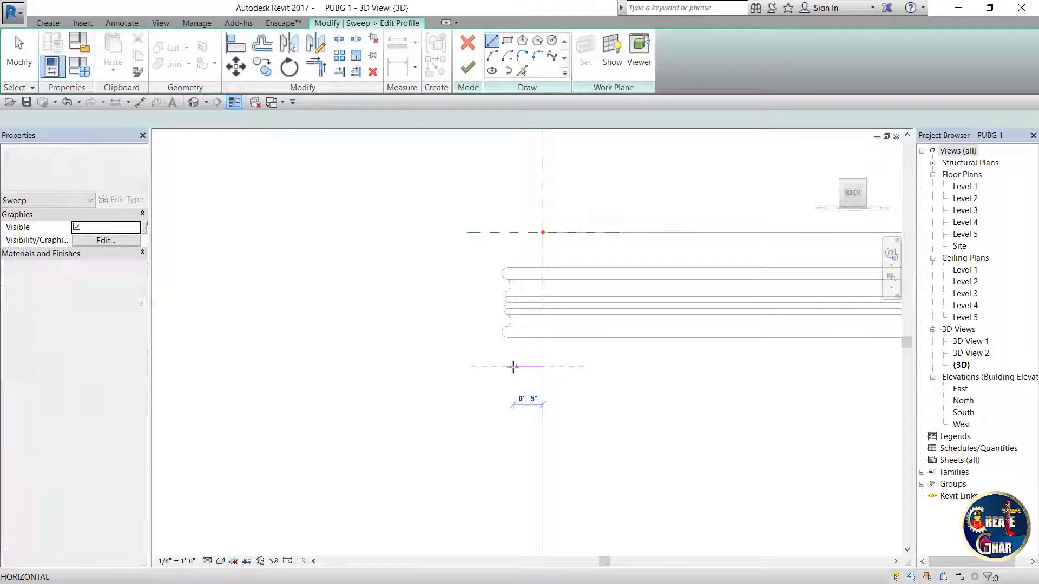
scroll(514, 365, "up", 2)
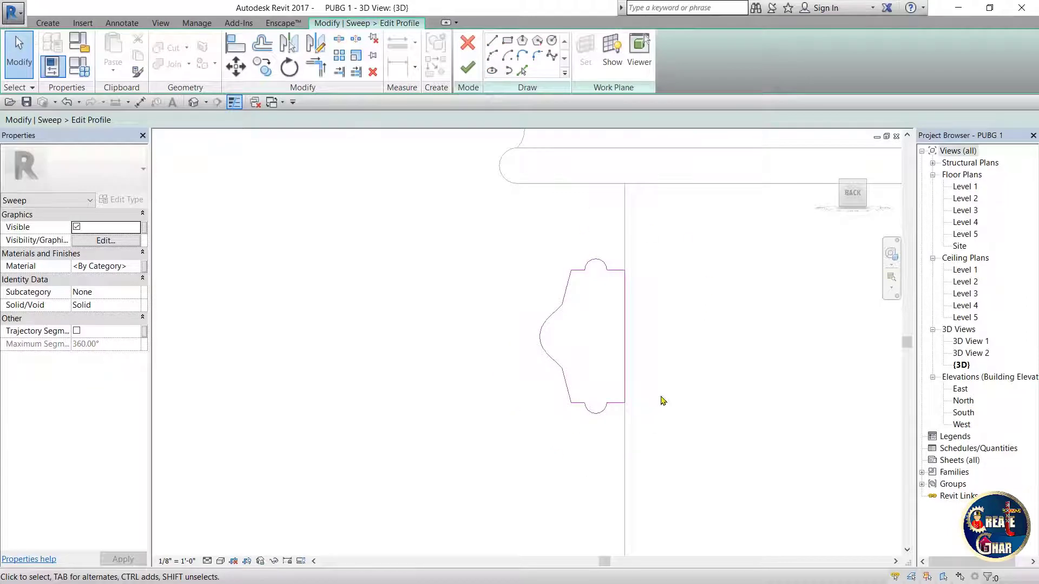
scroll(591, 405, "down", 2)
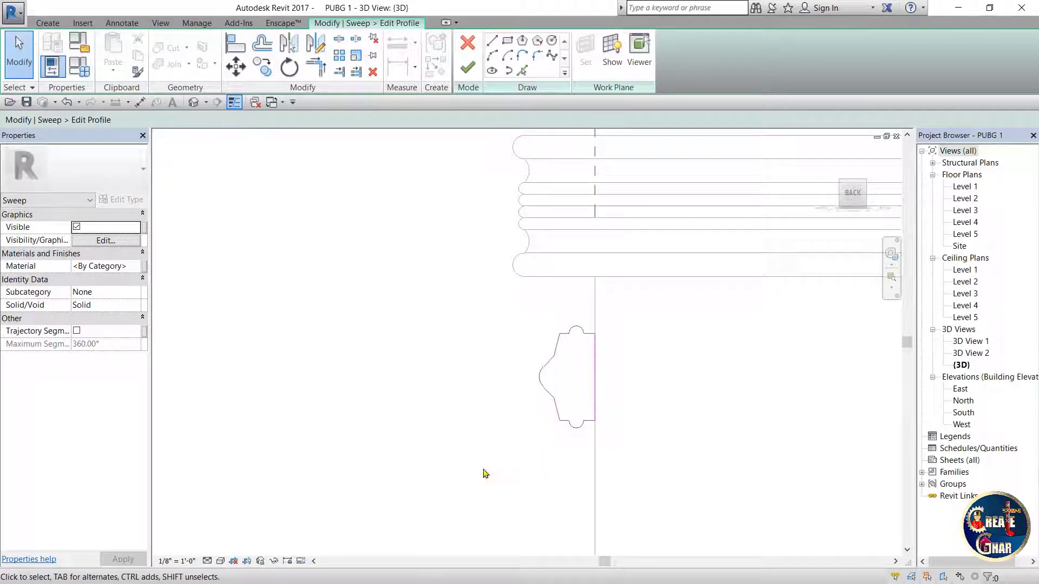
scroll(550, 393, "down", 2)
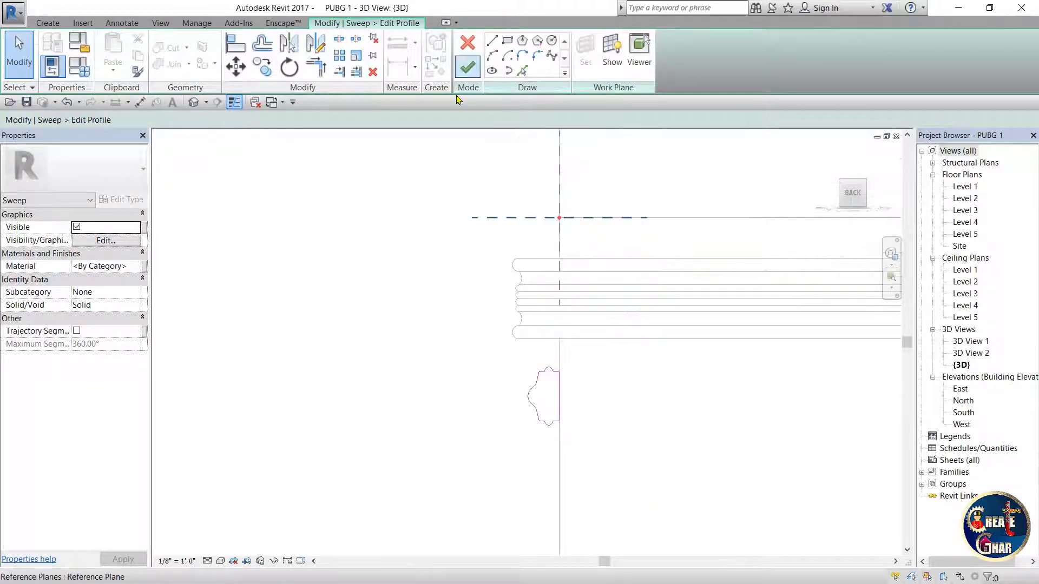
- Complete the profile and sweep, check the band at the corner, and finish Casework 5
left_click(469, 80)
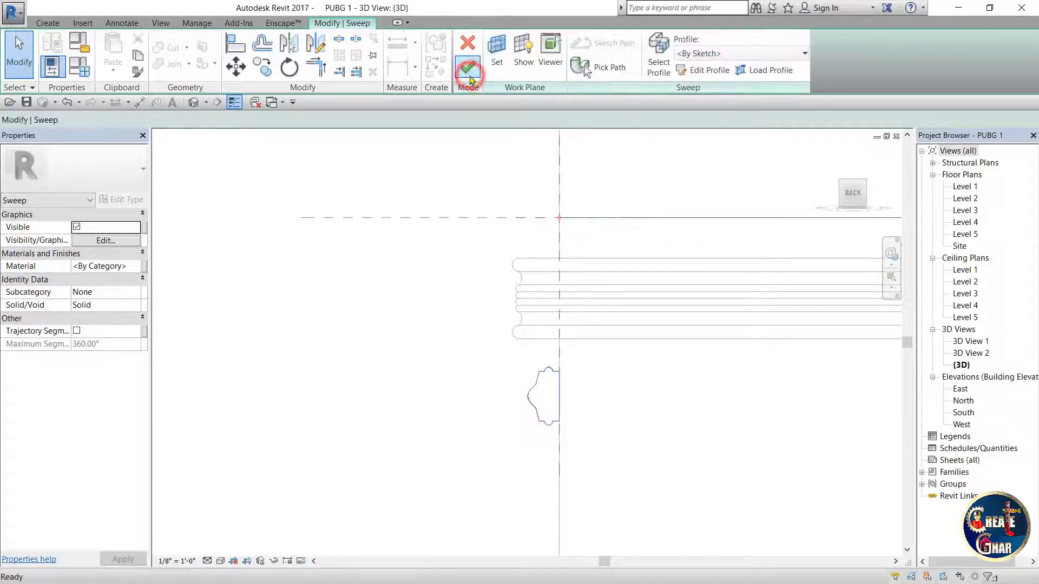
left_click(470, 48)
scroll(573, 283, "down", 2)
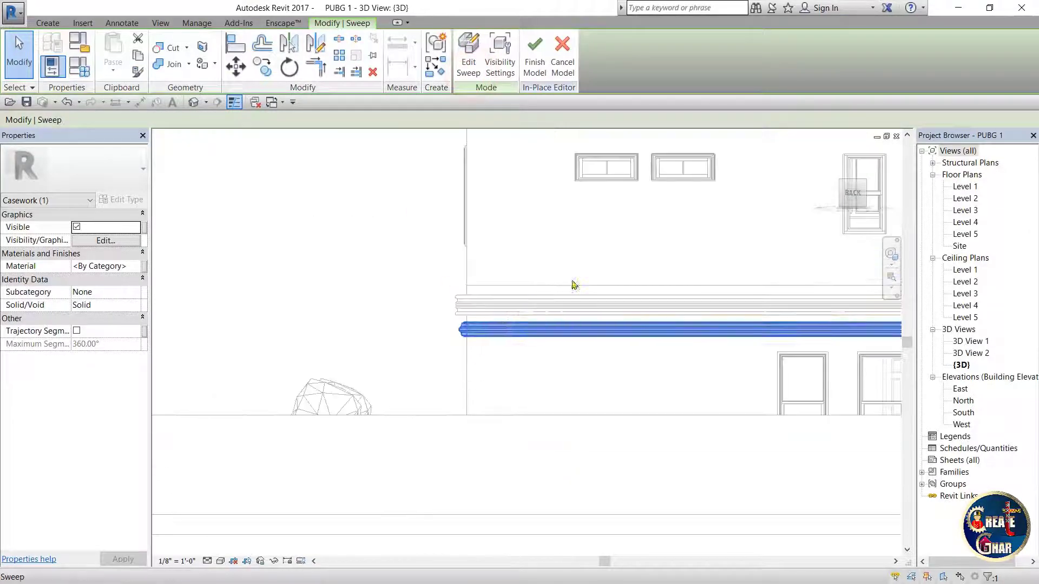
key("Escape")
left_click_drag(848, 187, 884, 208)
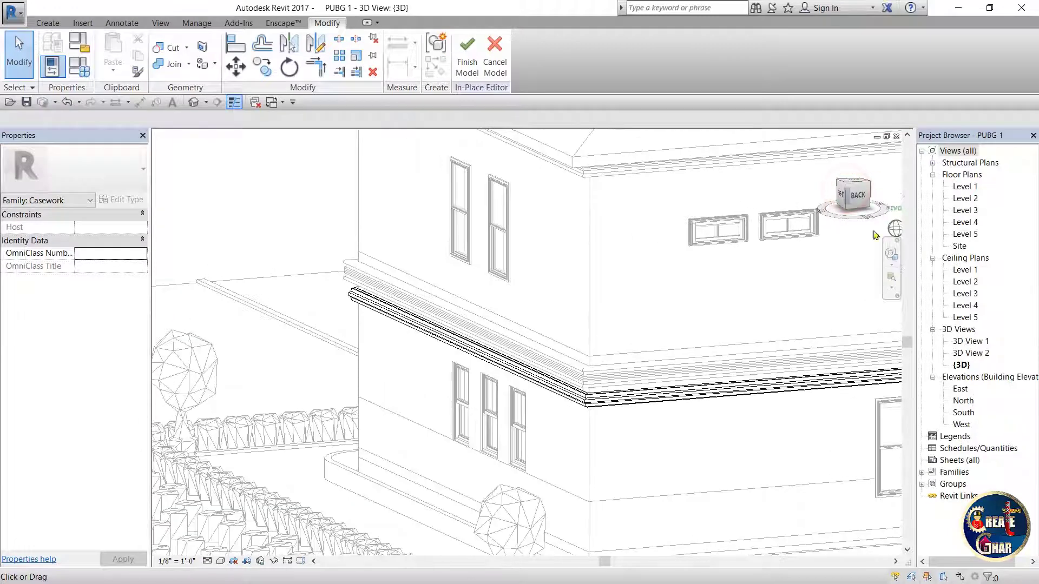
scroll(612, 441, "up", 2)
scroll(453, 315, "up", 2)
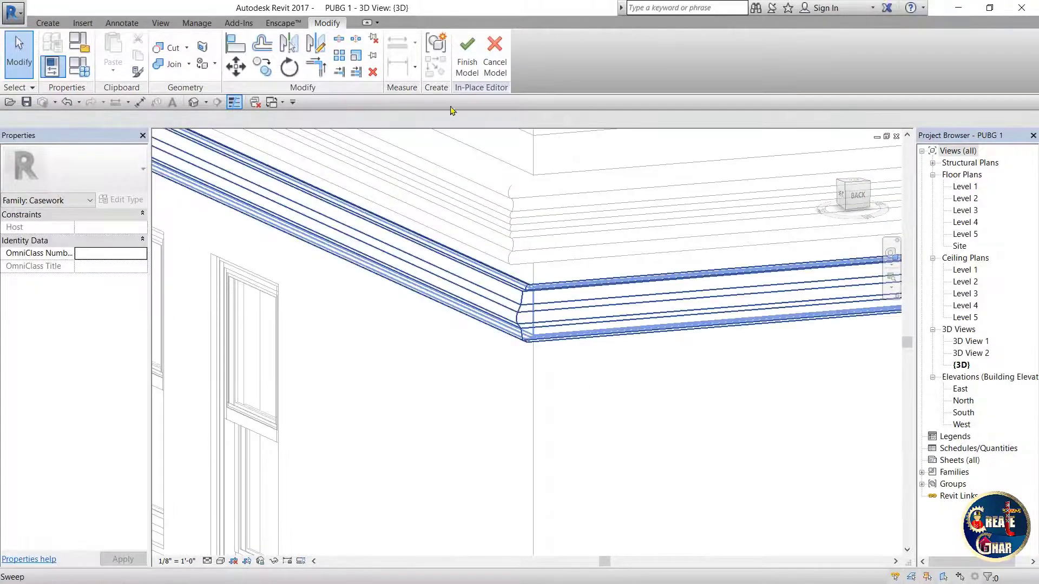
left_click(457, 76)
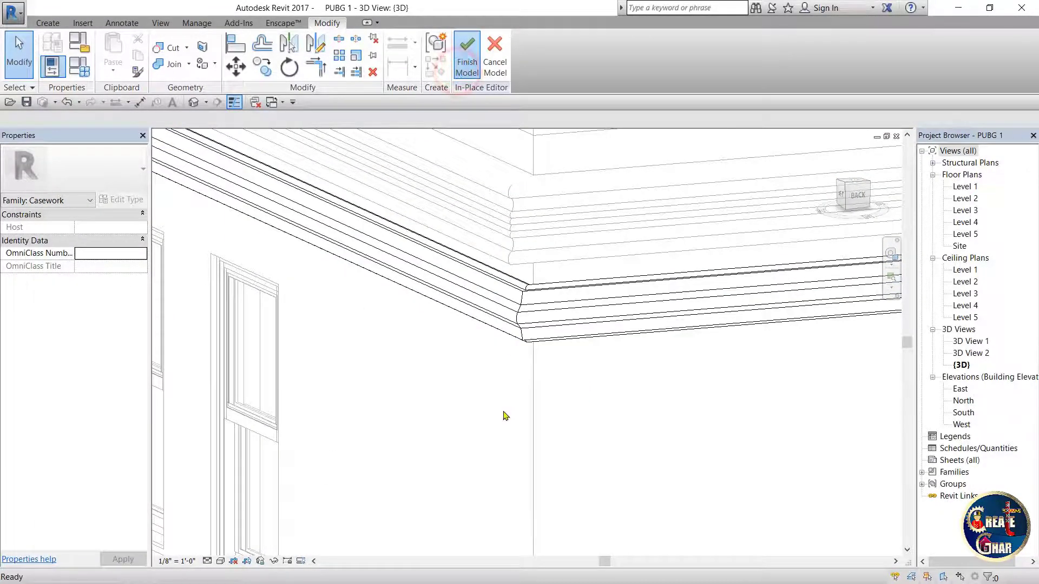
scroll(503, 417, "down", 2)
left_click(220, 561)
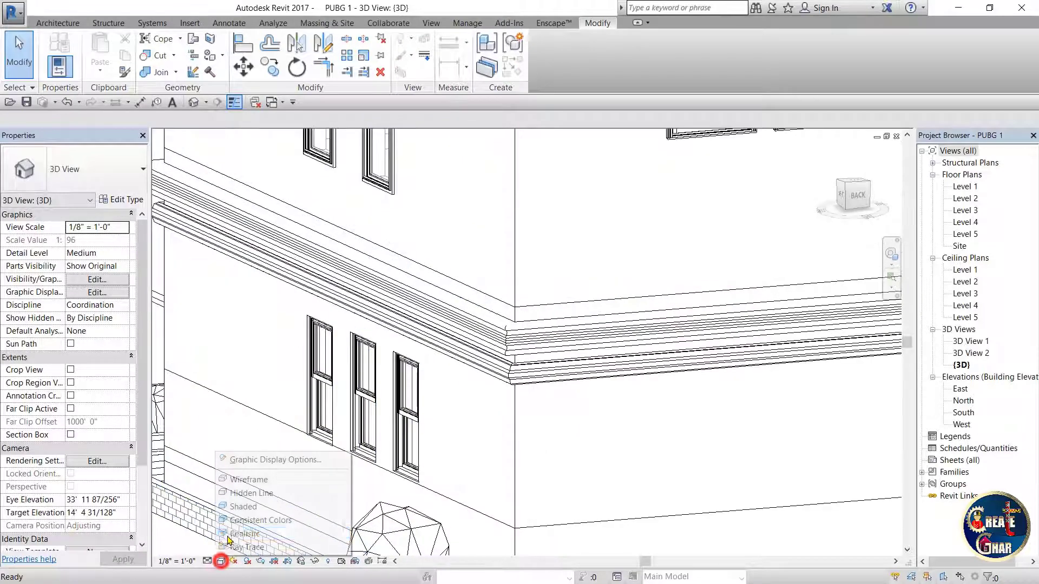
left_click(238, 491)
scroll(529, 374, "up", 2)
middle_click_drag(529, 374, 541, 335, "shift")
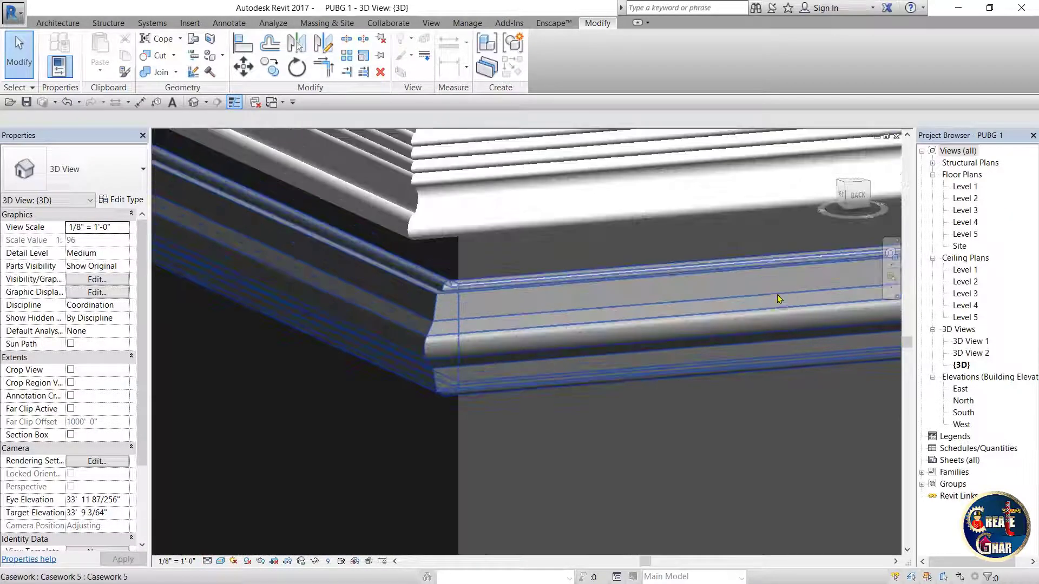
left_click(854, 190)
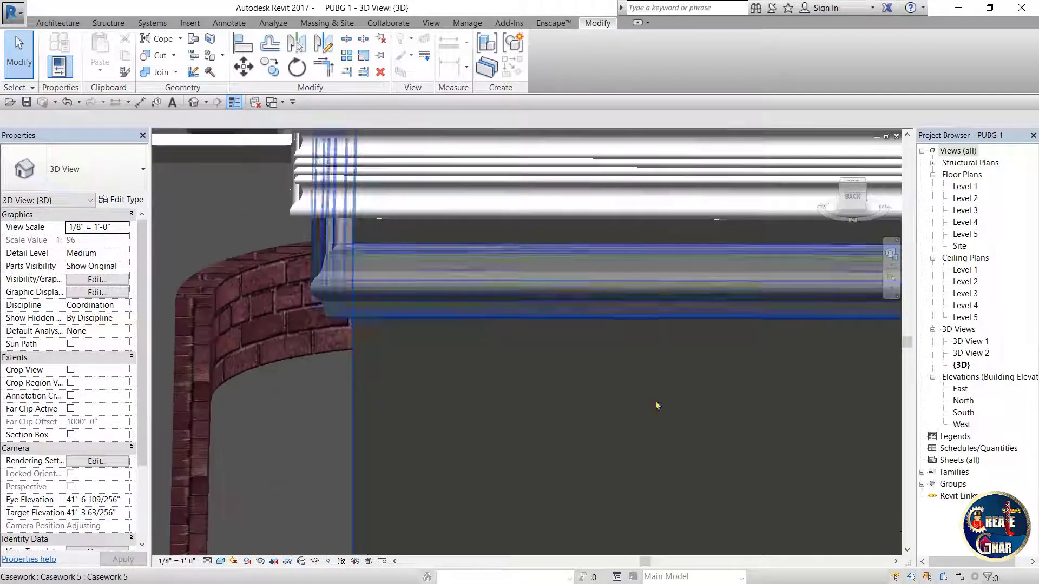
left_click(852, 196)
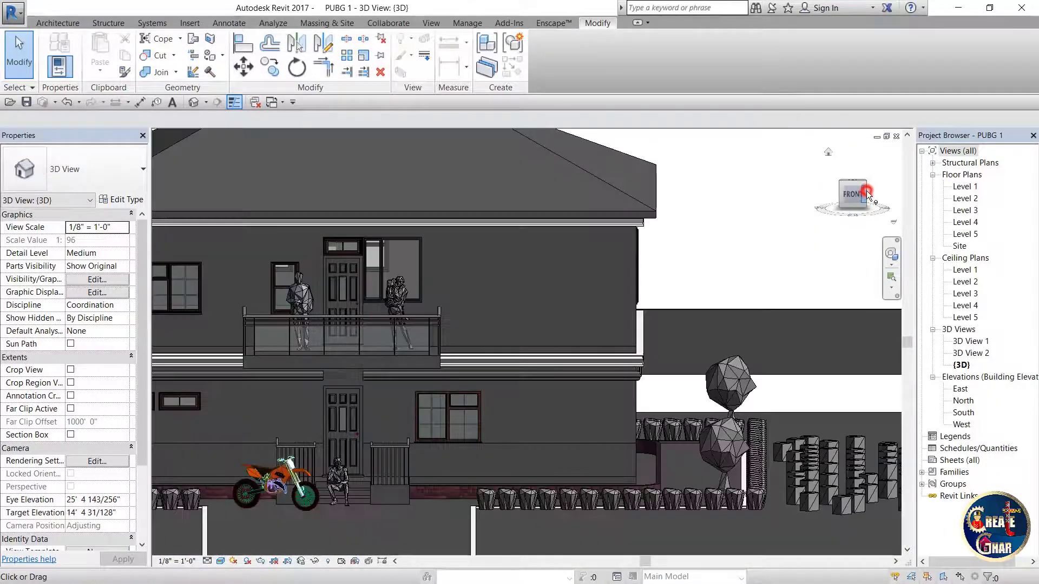
left_click(864, 194)
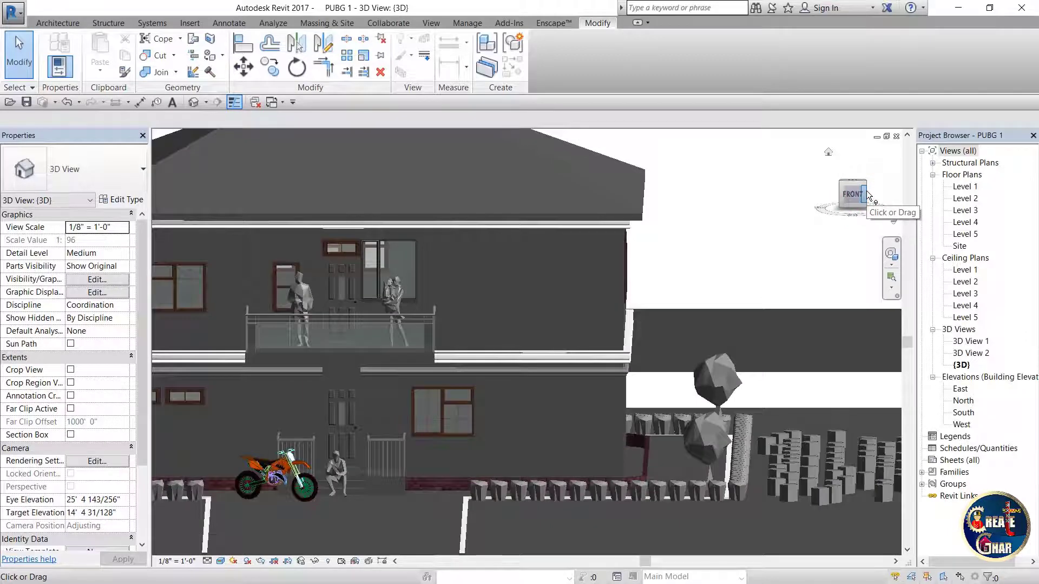
left_click(866, 194)
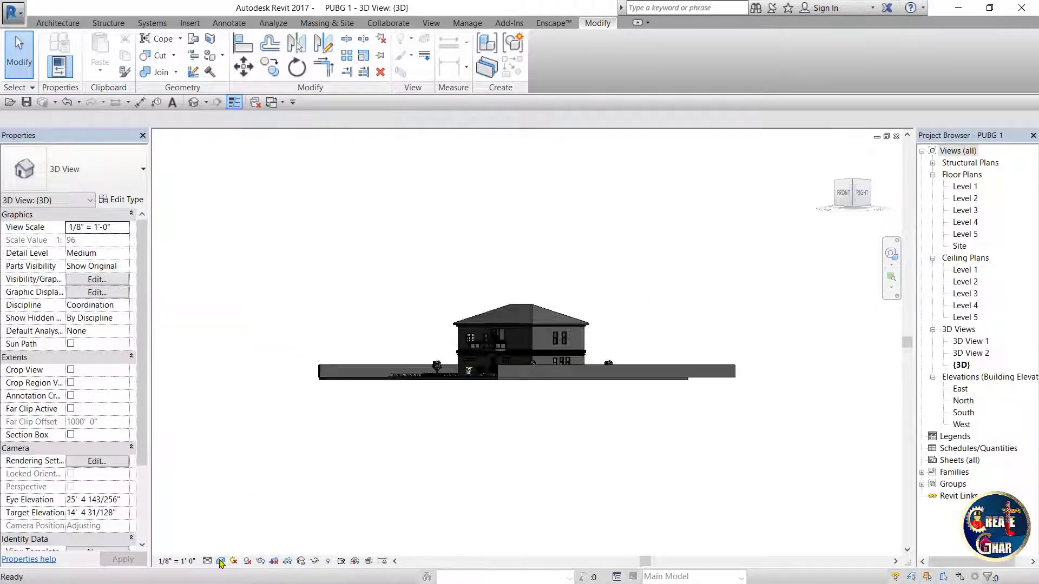
left_click(220, 561)
left_click(249, 493)
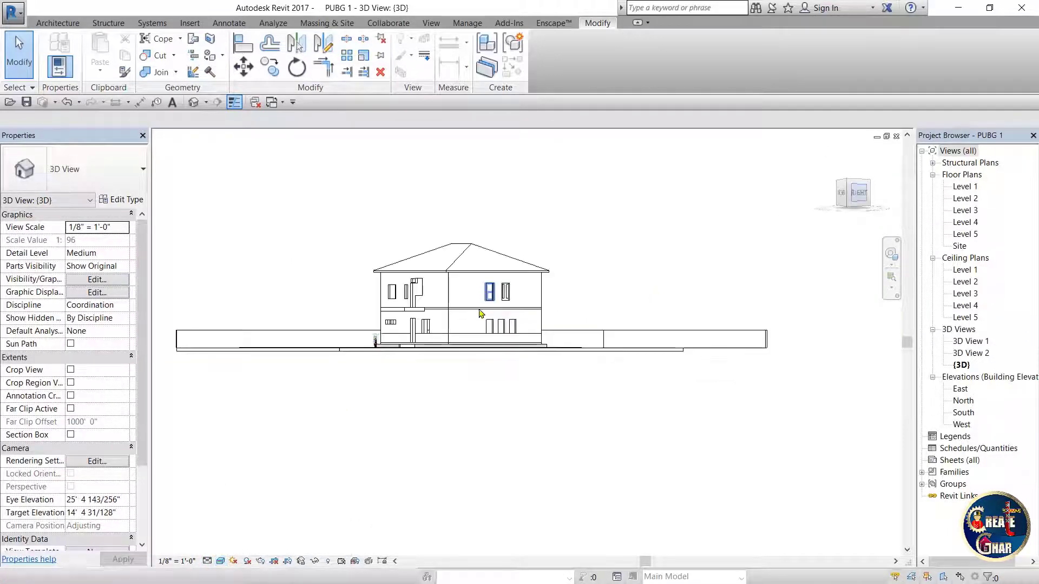
scroll(416, 334, "up", 3)
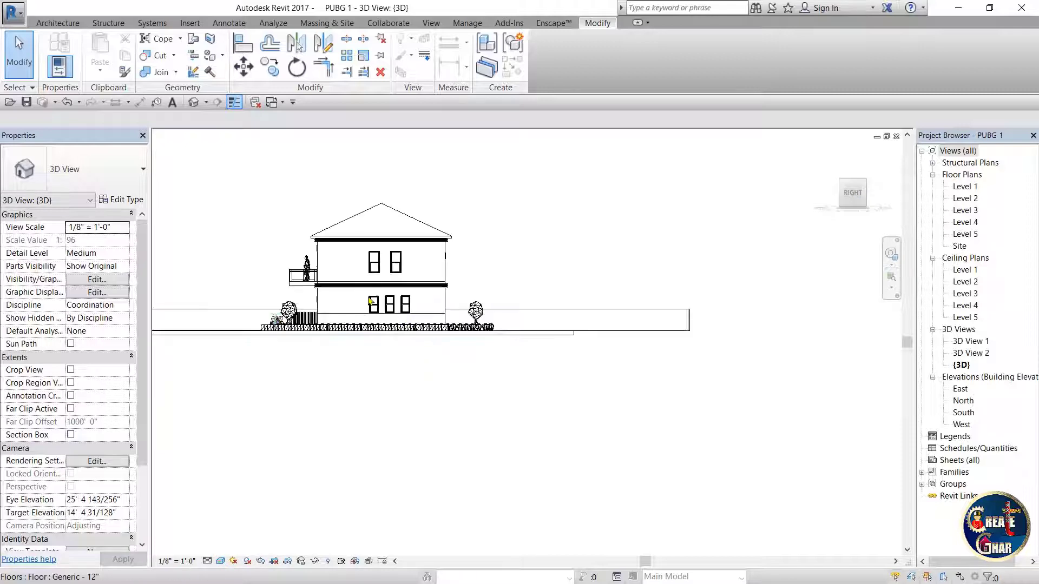
scroll(371, 299, "up", 1)
scroll(372, 301, "up", 2)
scroll(373, 286, "up", 3)
scroll(357, 286, "up", 1)
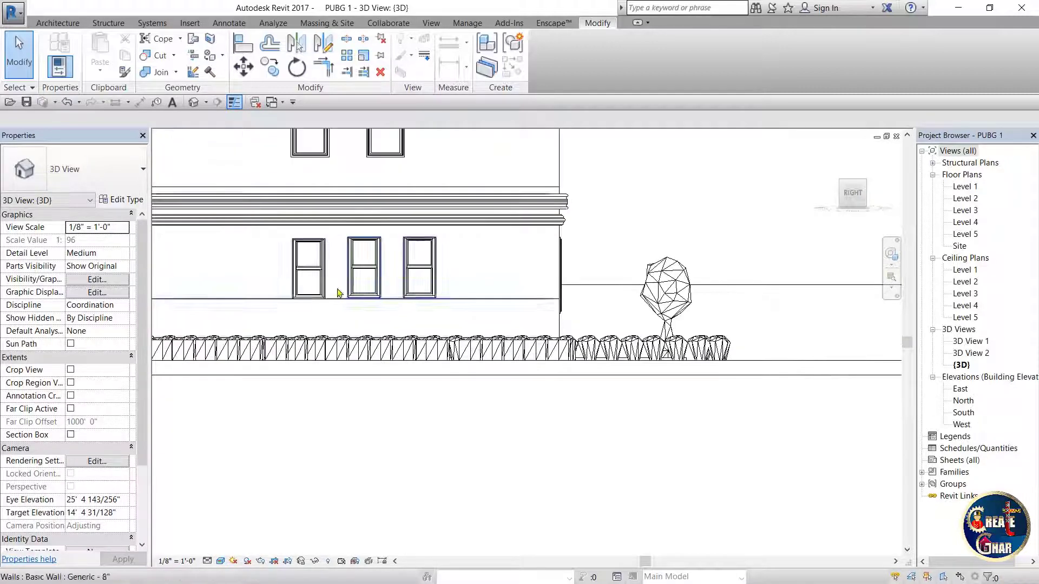
scroll(278, 196, "up", 1)
scroll(278, 195, "up", 2)
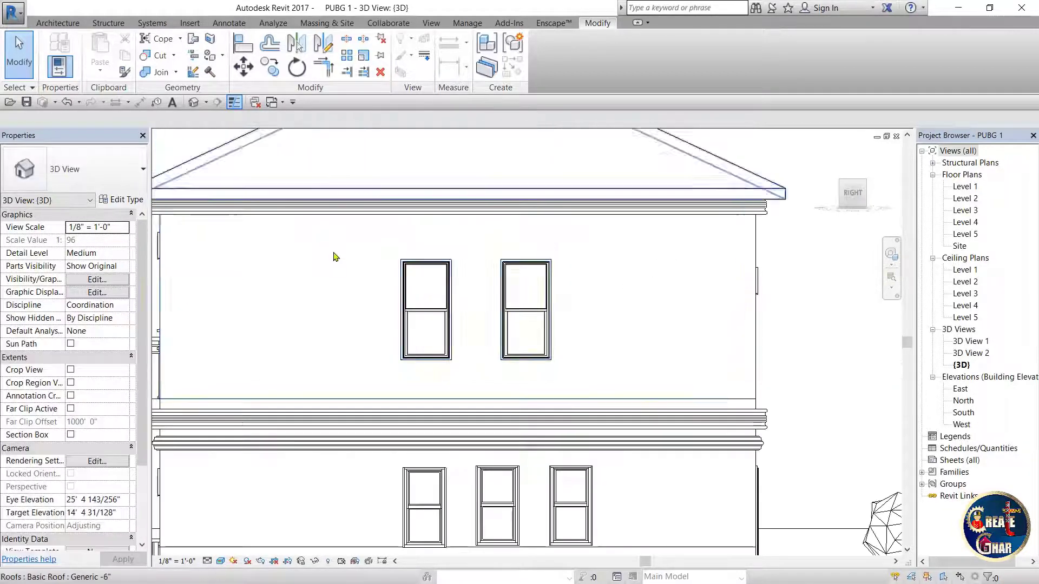
left_click(395, 446)
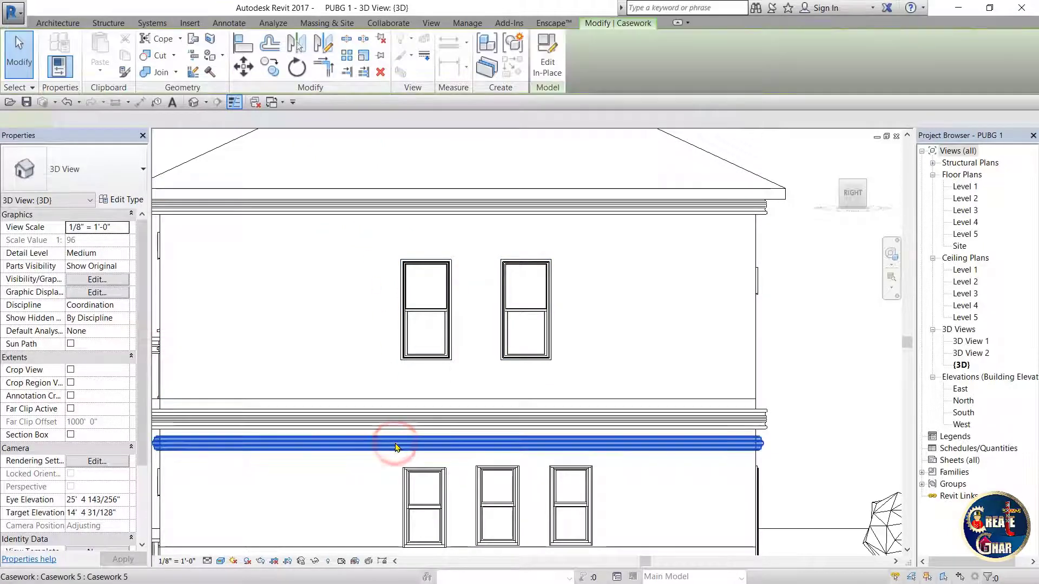
key("Escape")
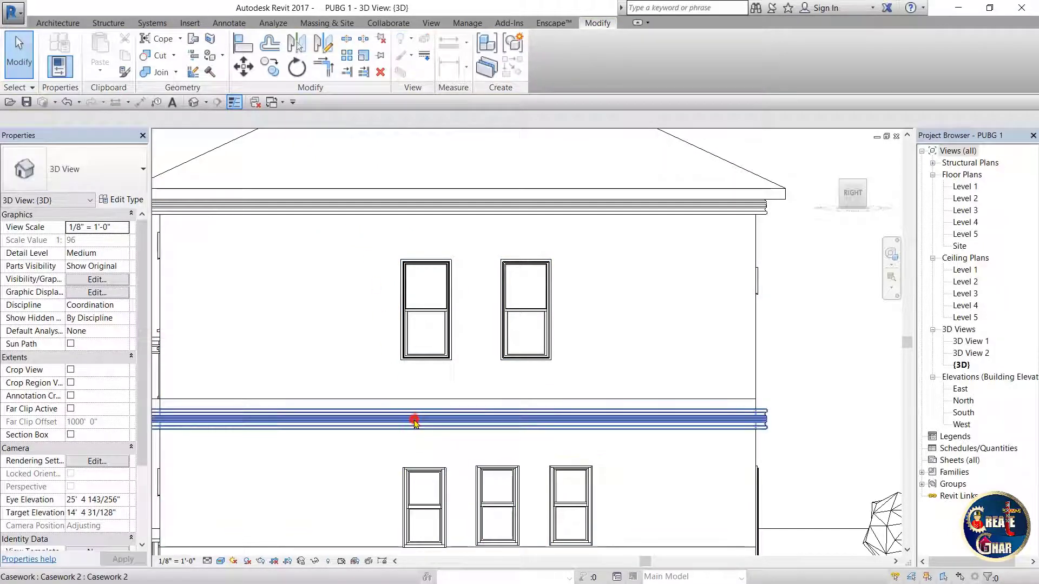
left_click(412, 420)
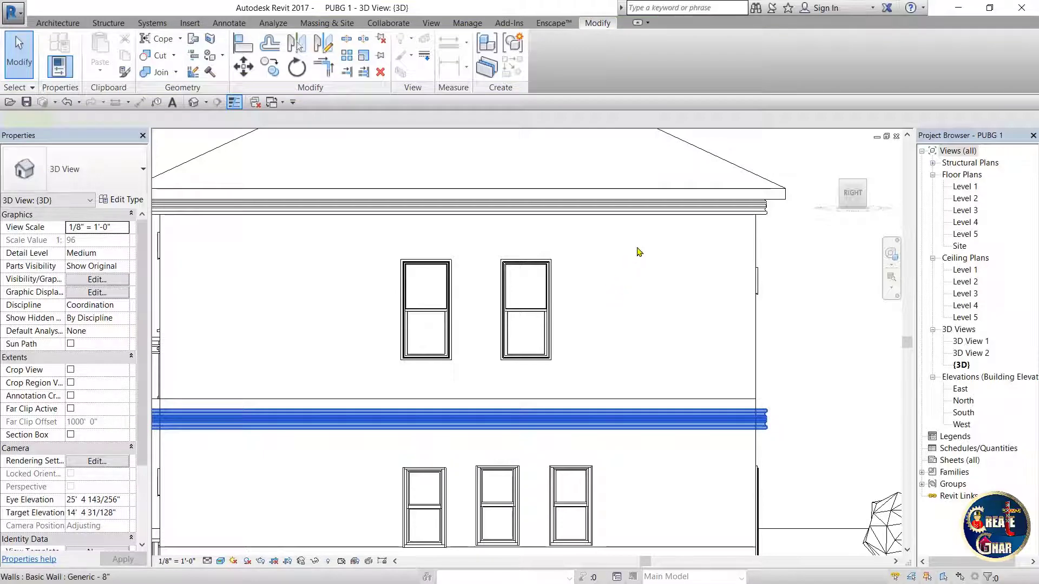
scroll(635, 249, "down", 2)
scroll(561, 418, "up", 2)
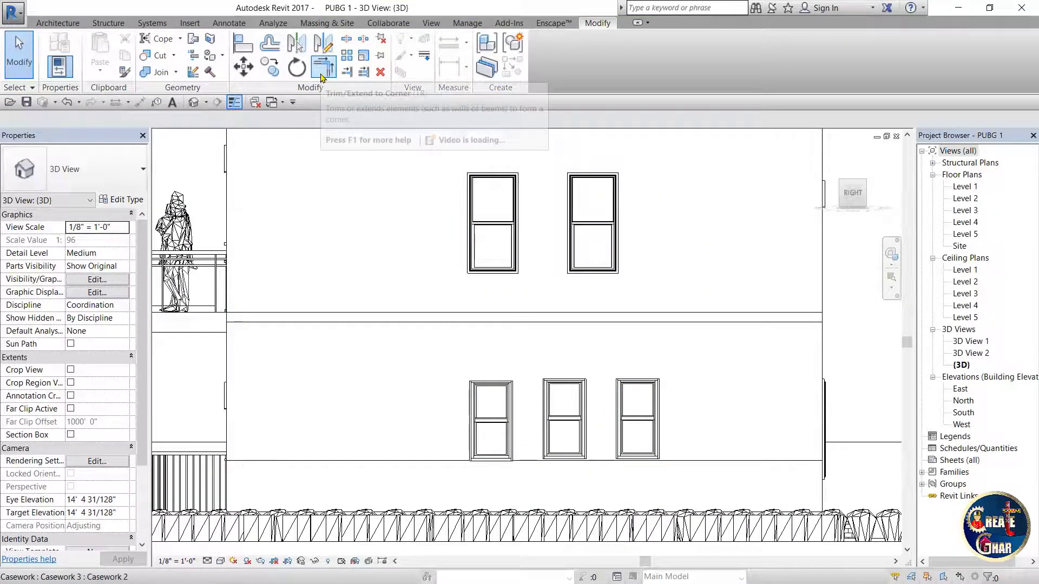
left_click(58, 23)
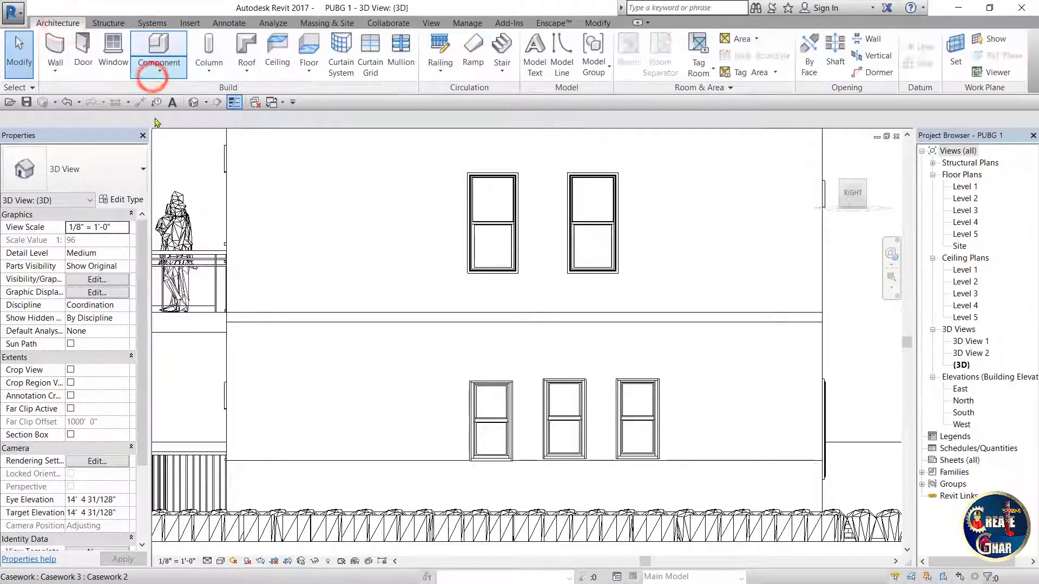
- Create a new in-place Casework family, accepting its default name
left_click(152, 79)
left_click(158, 124)
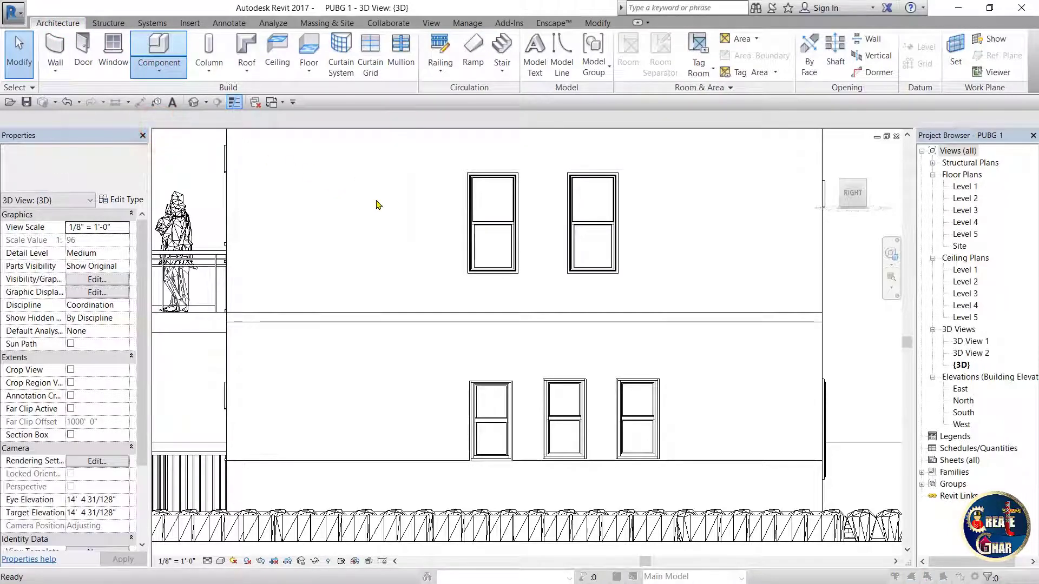
left_click(457, 208)
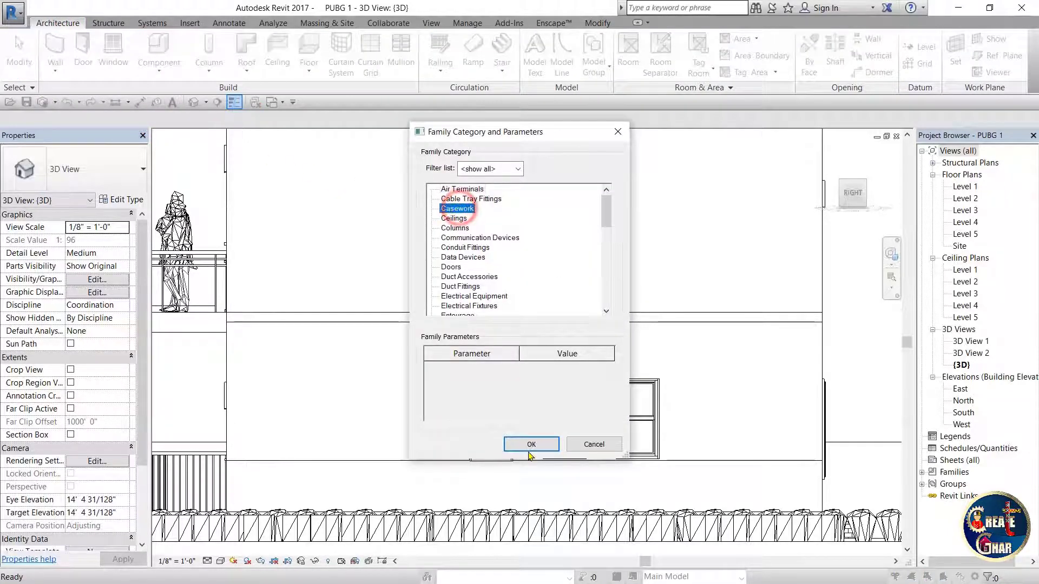
left_click(530, 445)
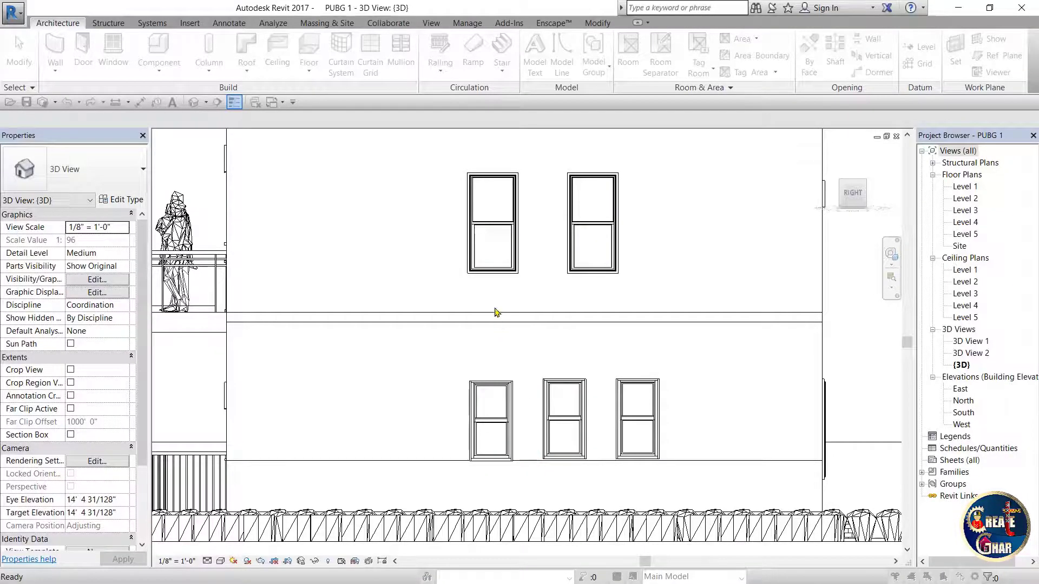
left_click(500, 319)
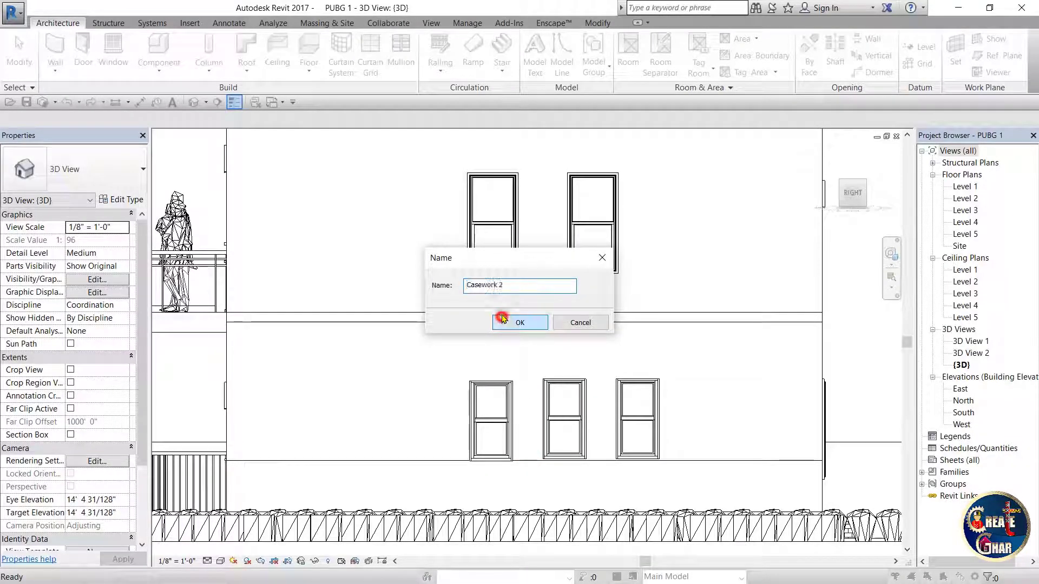
- Extrude a hood with sloped ends over the three lower windows and orbit to inspect it
left_click(111, 60)
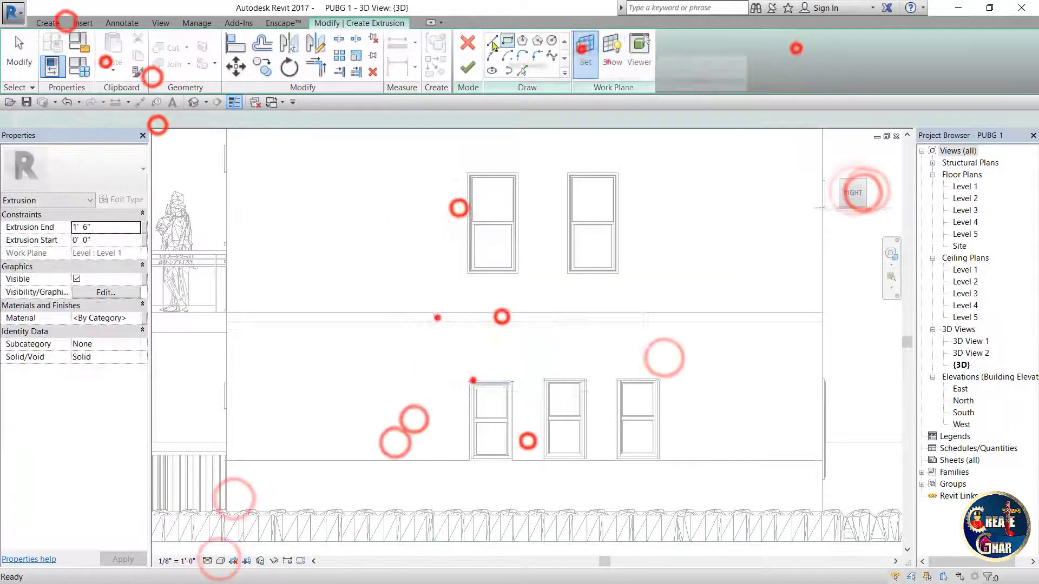
scroll(502, 319, "up", 3)
left_click(262, 44)
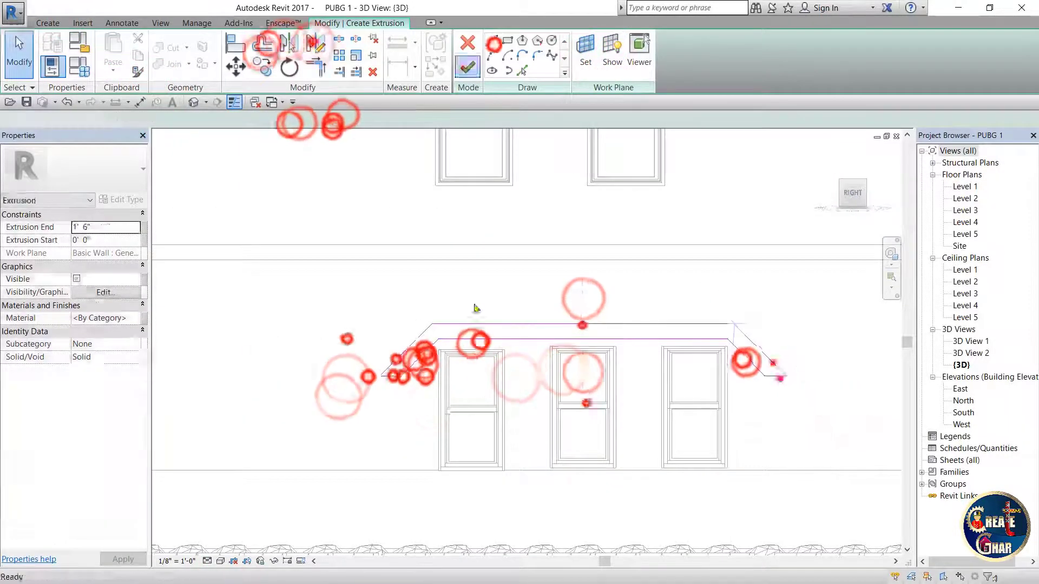
left_click(467, 67)
left_click_drag(853, 193, 825, 188)
scroll(812, 244, "down", 2)
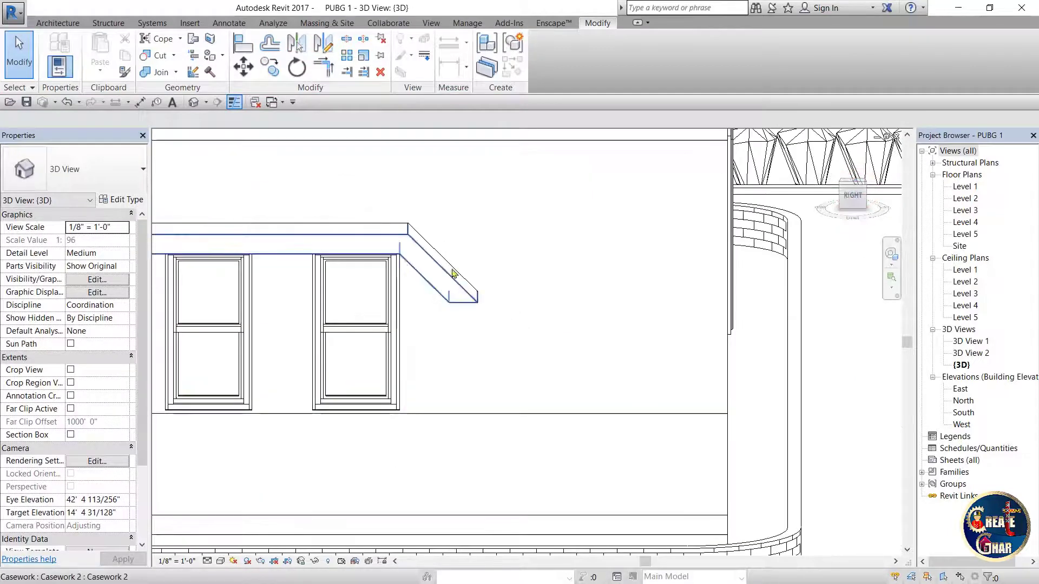
scroll(806, 270, "down", 2)
scroll(796, 296, "down", 2)
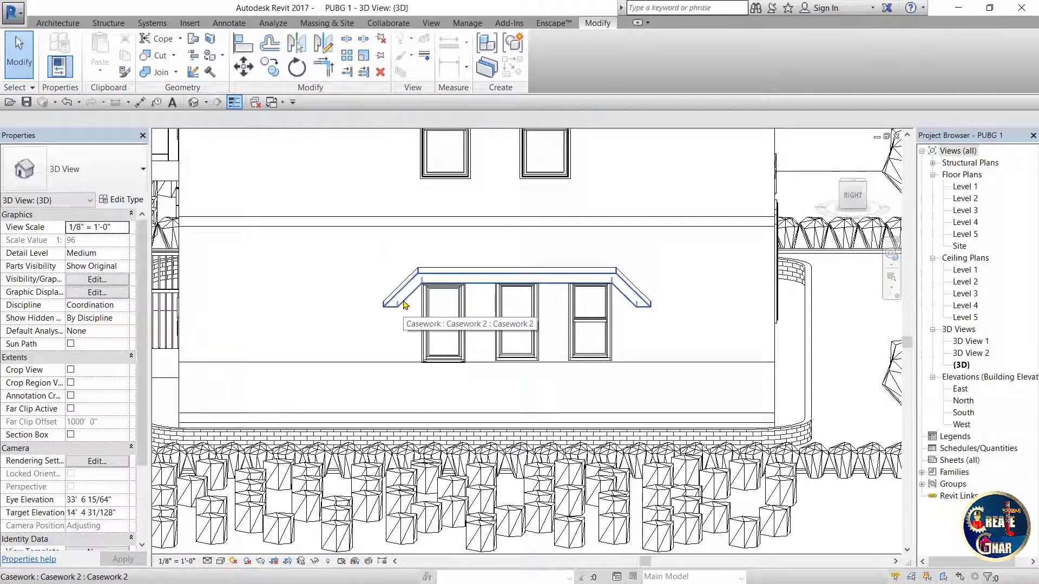
scroll(403, 304, "up", 3)
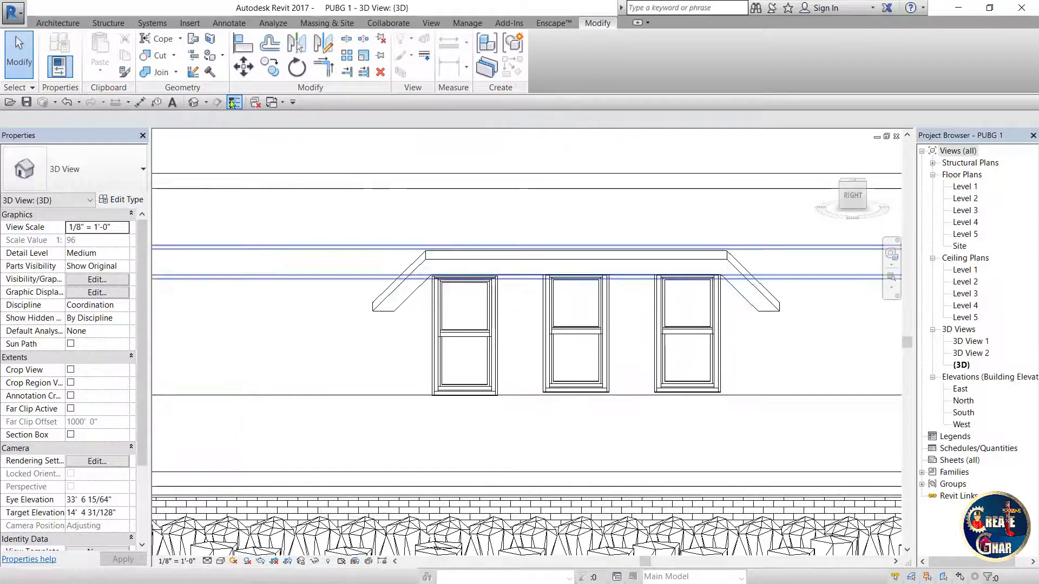
- Start another in-place element and a sweep path using Pick 3D Edges
left_click(58, 22)
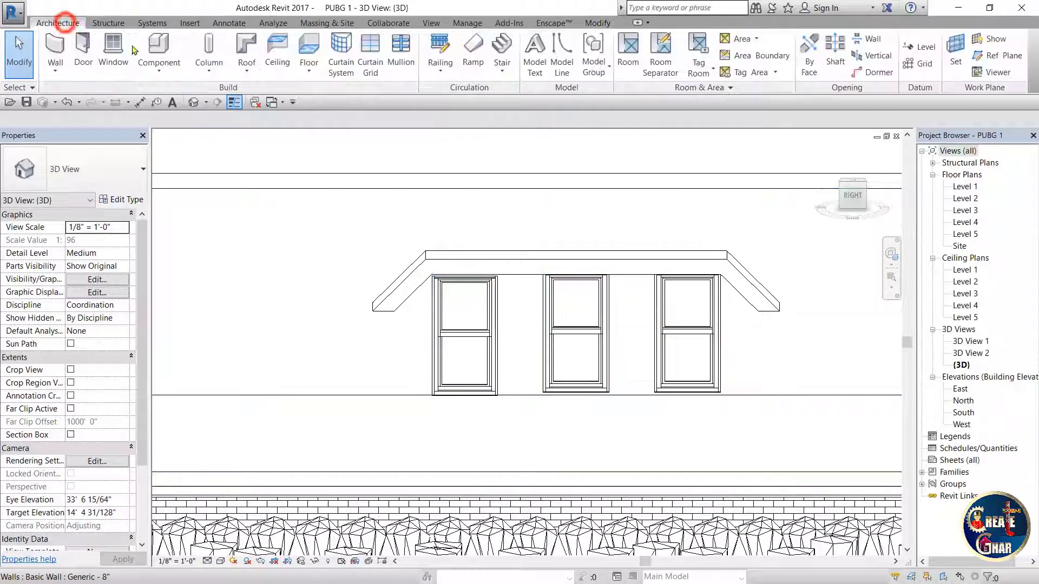
left_click(159, 71)
left_click(165, 116)
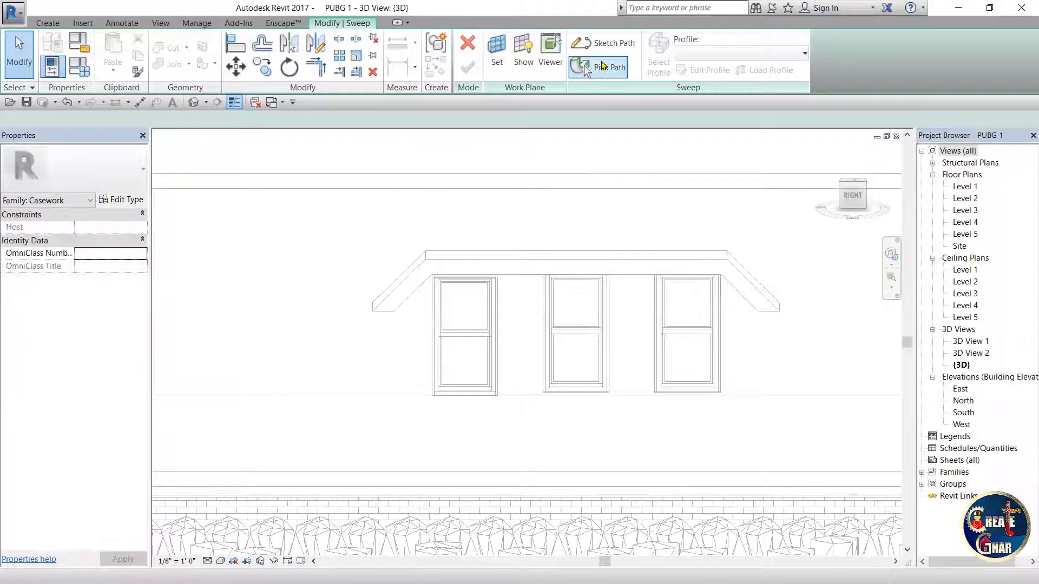
left_click(602, 66)
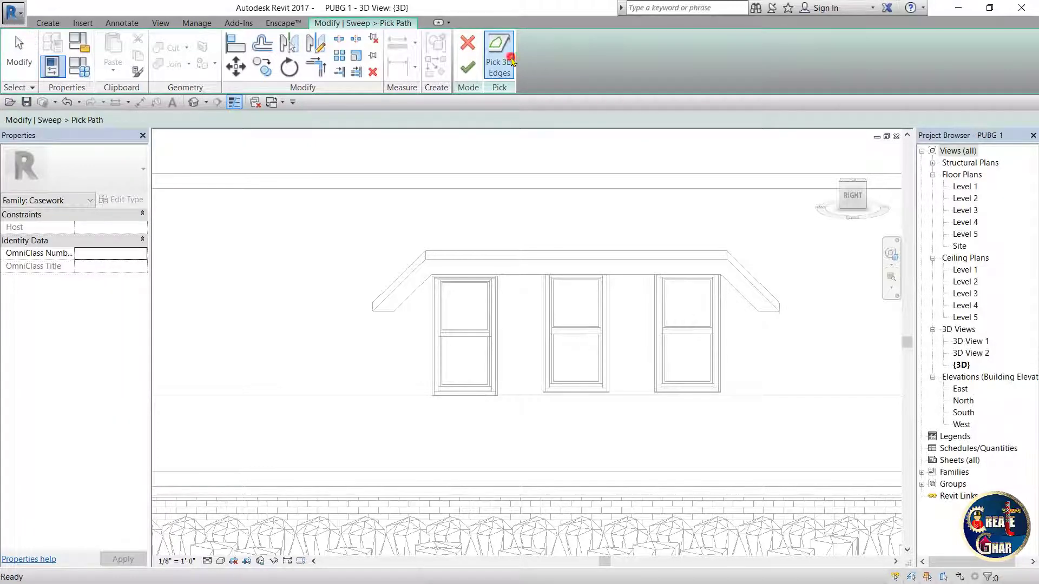
left_click(512, 61)
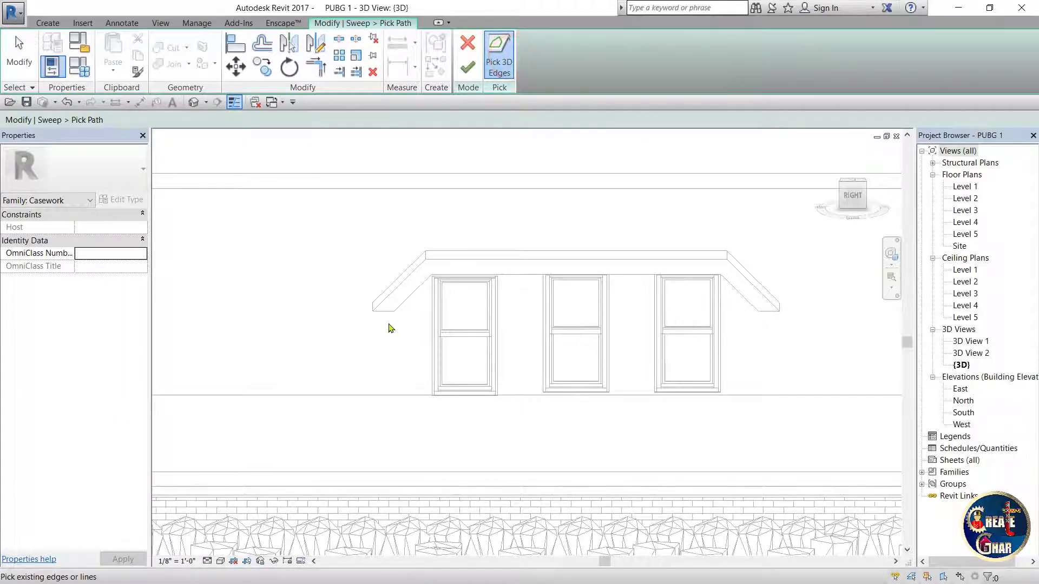
- Pick the hood's bottom, sloped, top and right slanted edges as the path and finish
scroll(389, 326, "up", 3)
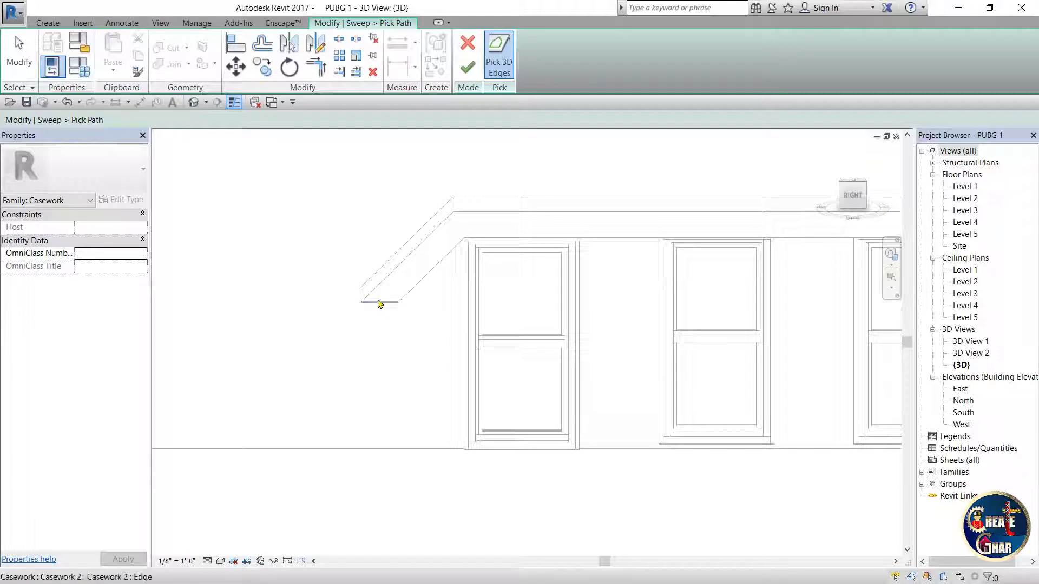
left_click(379, 302)
left_click(422, 280)
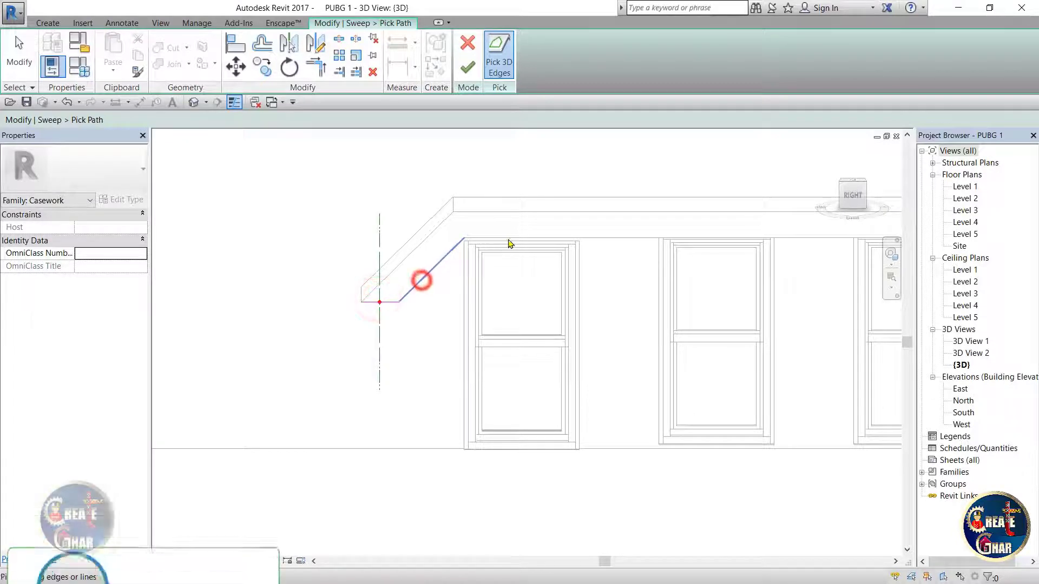
left_click(621, 239)
scroll(457, 294, "down", 4)
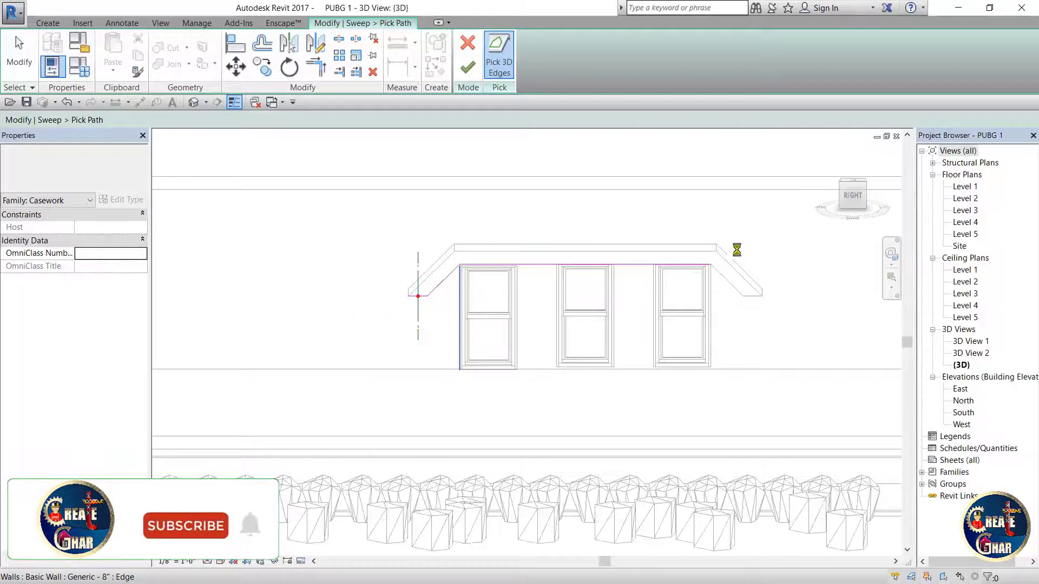
scroll(753, 290, "down", 2)
scroll(666, 287, "down", 1)
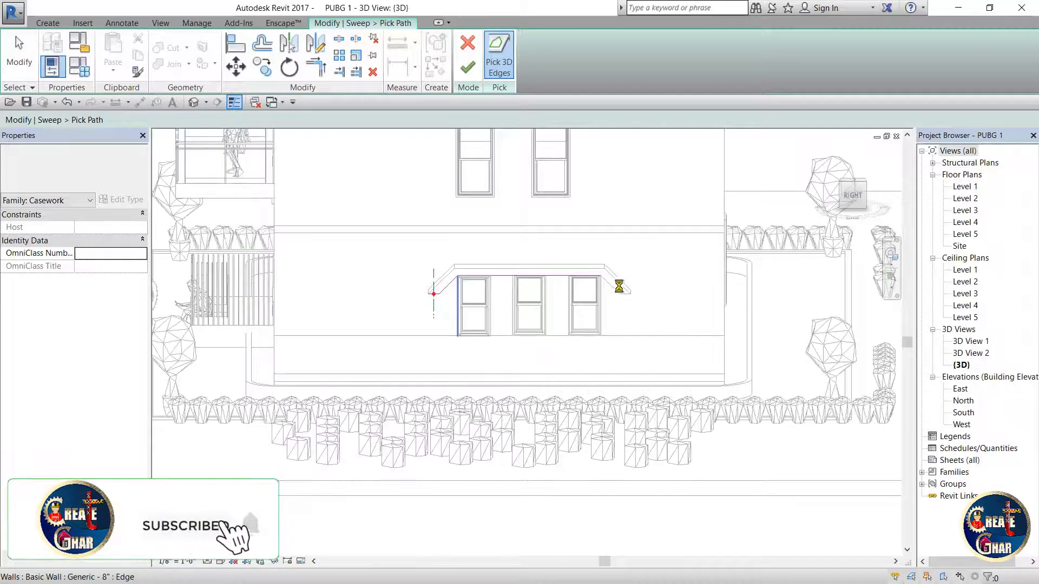
scroll(619, 286, "up", 3)
left_click(596, 307)
scroll(411, 330, "down", 1)
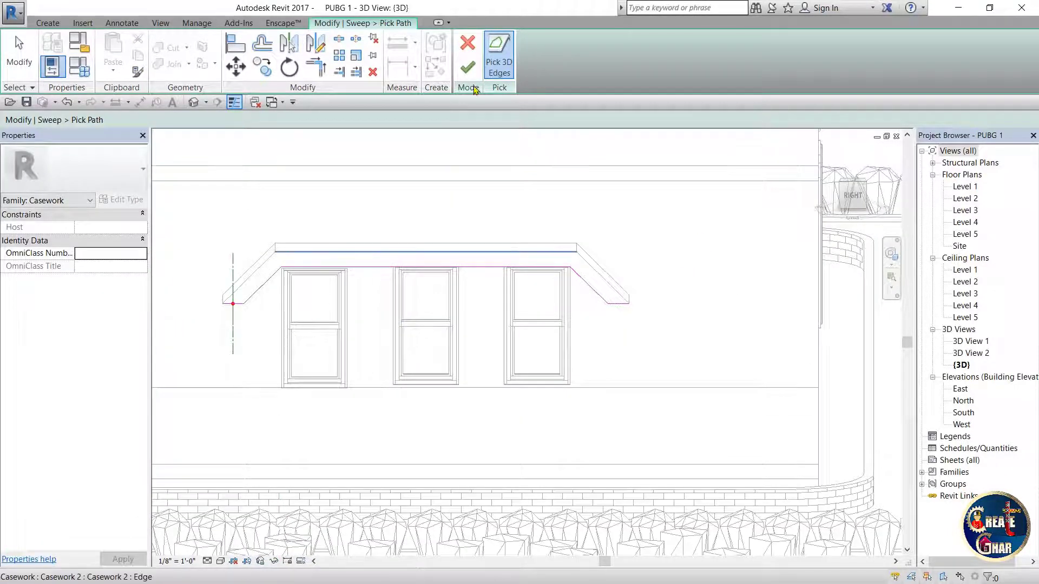
left_click(467, 67)
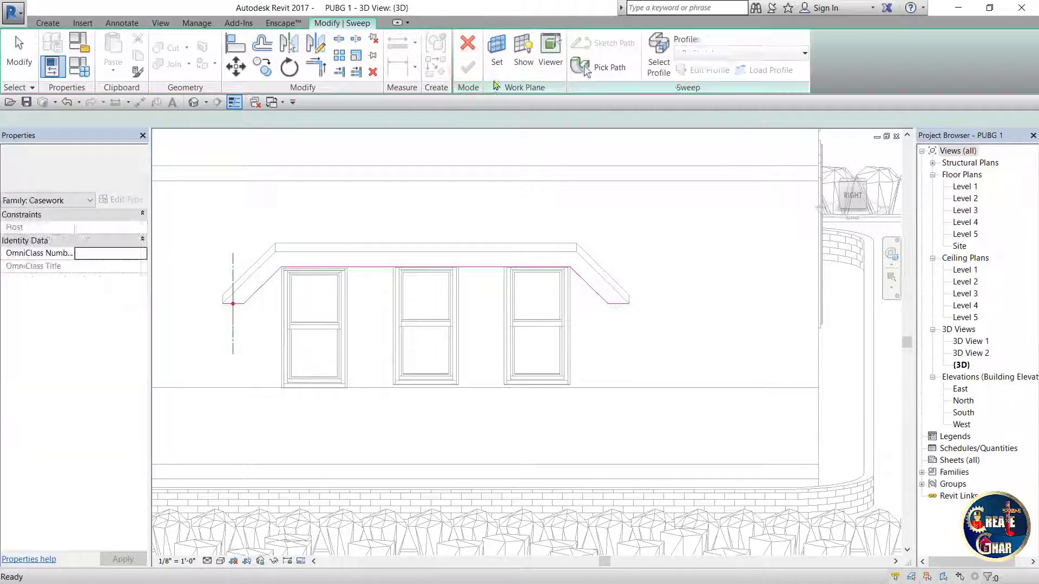
- Enter sweep profile editing and set the FRONT view to face the profile plane at the path start
left_click(696, 72)
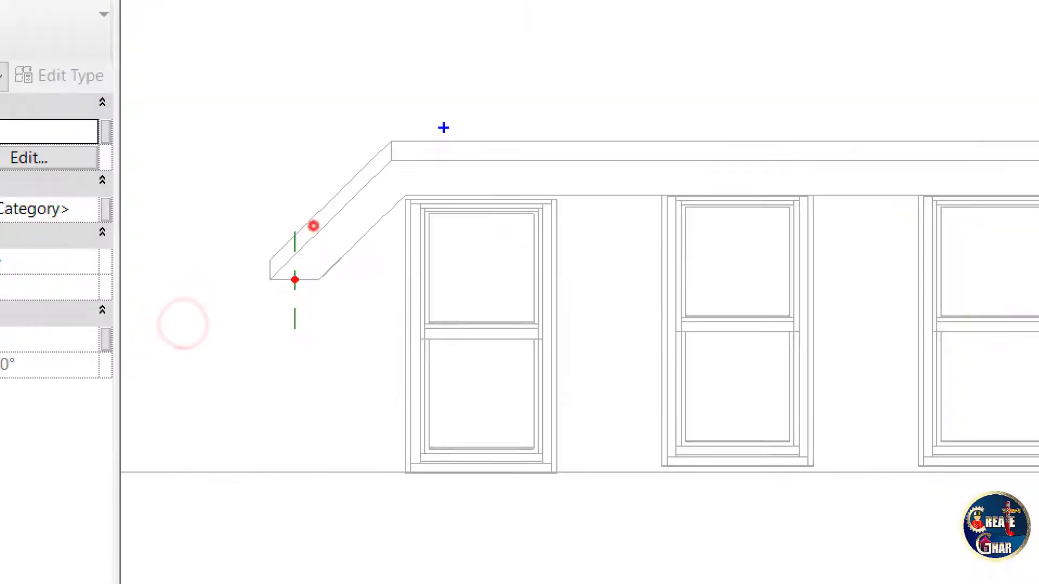
left_click_drag(340, 231, 595, 236)
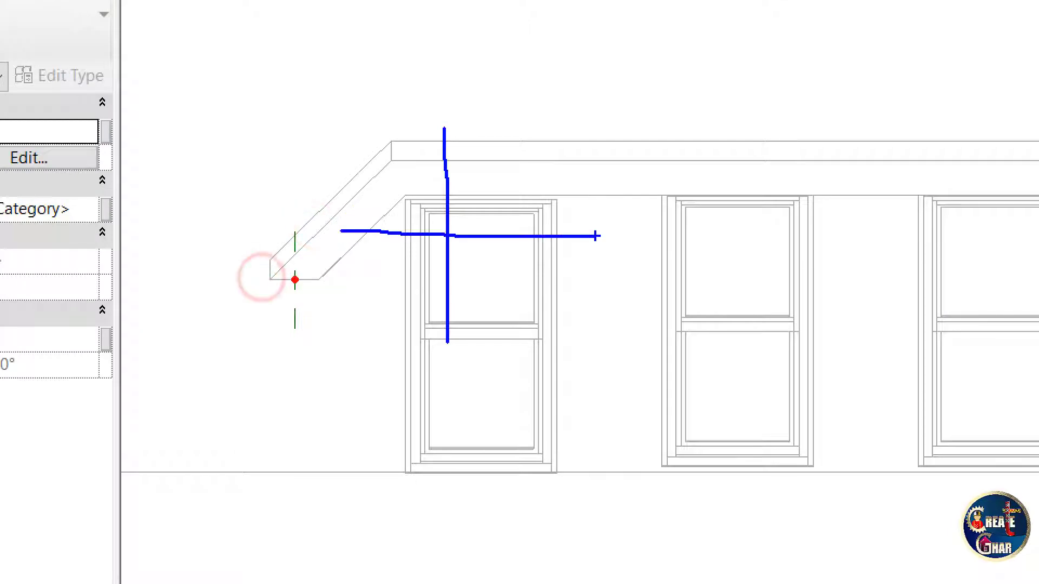
left_click_drag(779, 125, 784, 372)
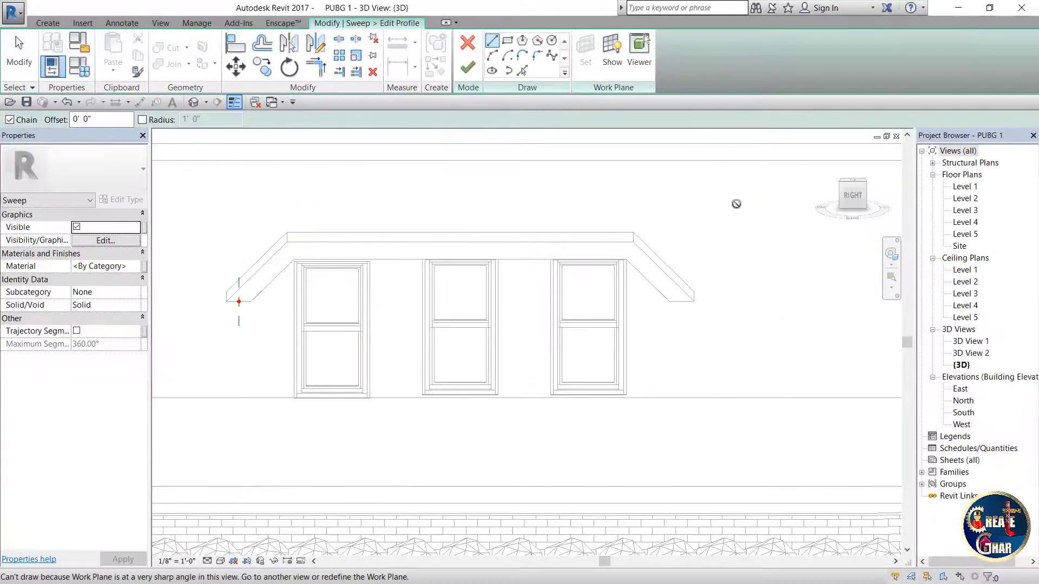
left_click(845, 204)
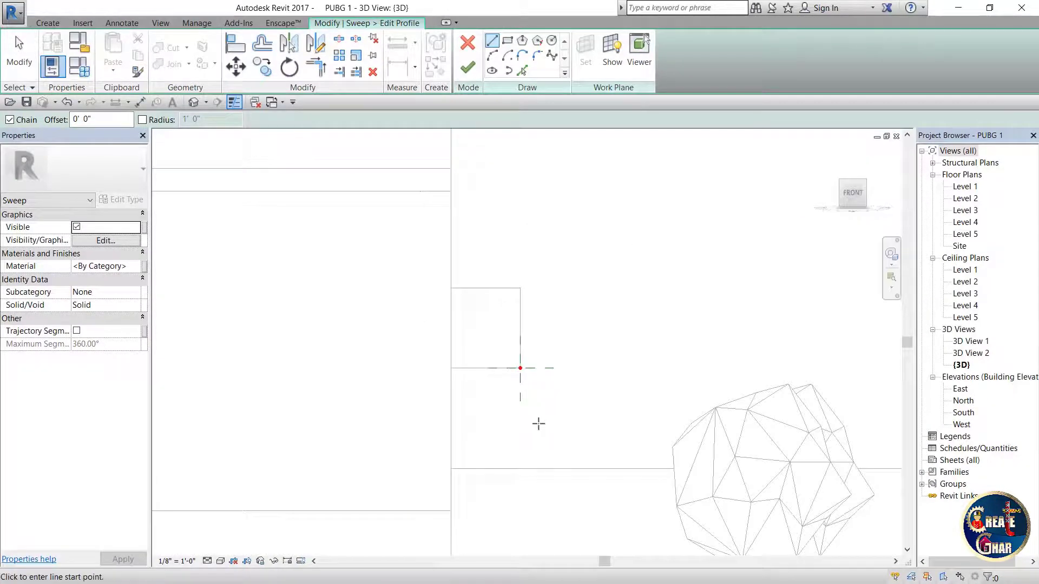
left_click(626, 364)
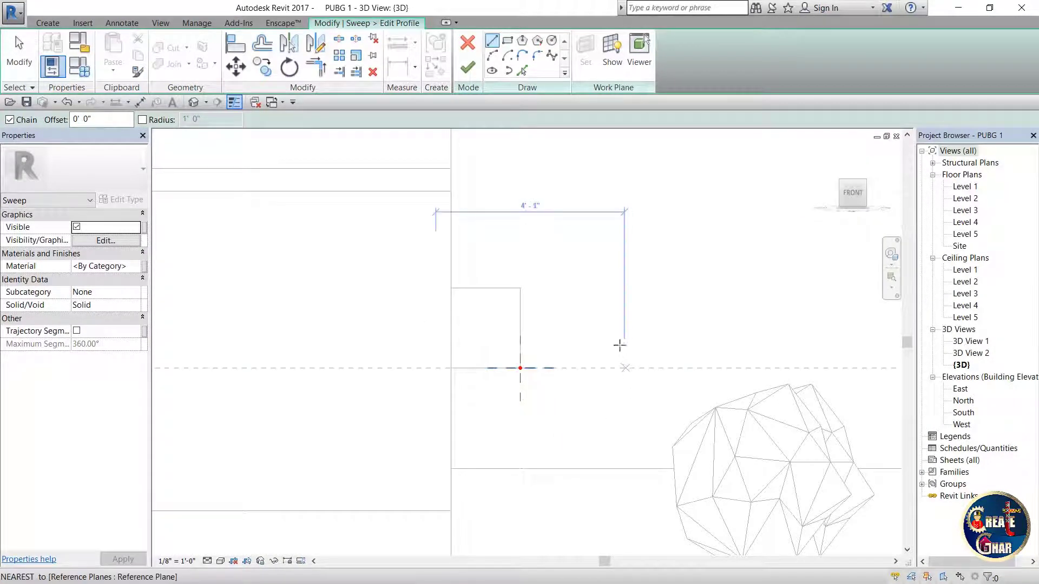
key("Escape")
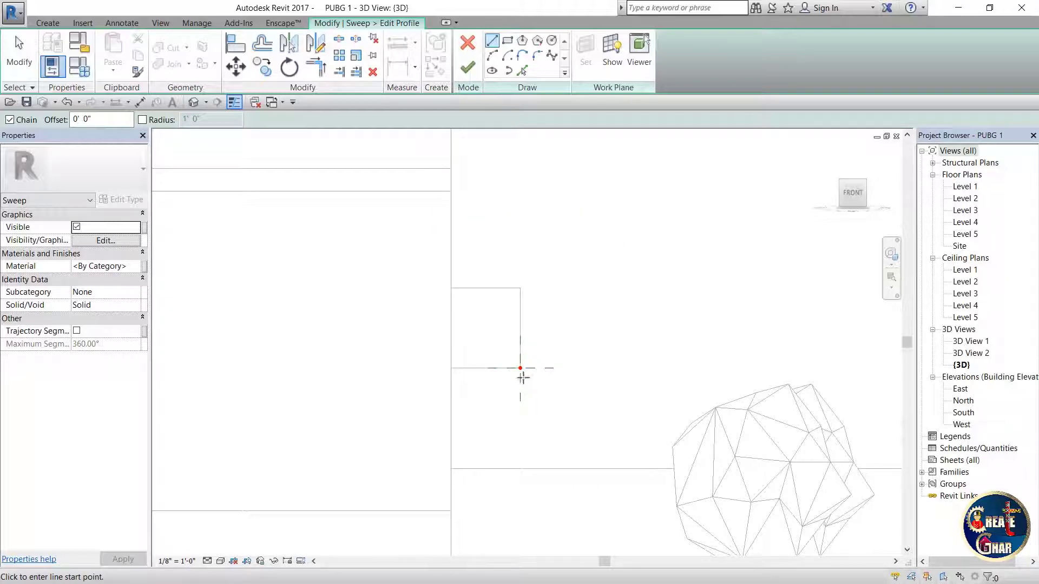
- Zoom and orbit to check the stepped, scalloped moulding profile against the hood
scroll(521, 376, "up", 2)
scroll(521, 367, "up", 1)
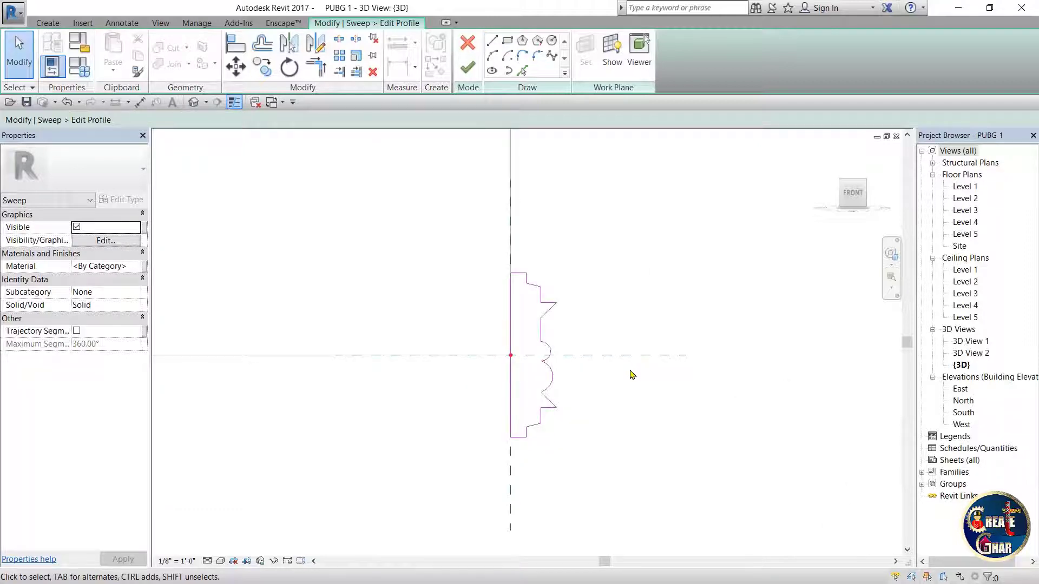
scroll(476, 480, "down", 1)
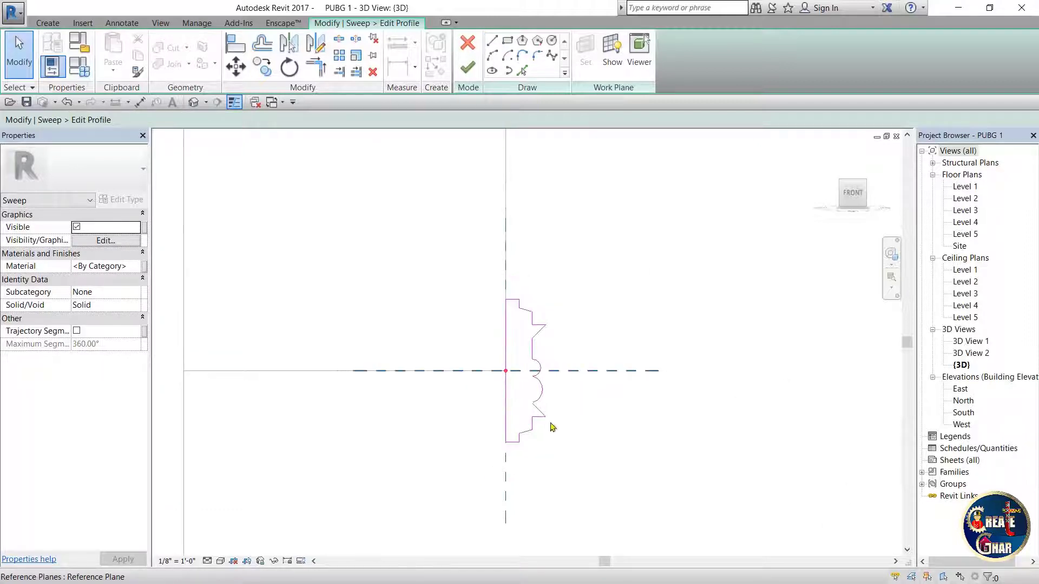
scroll(552, 430, "up", 1)
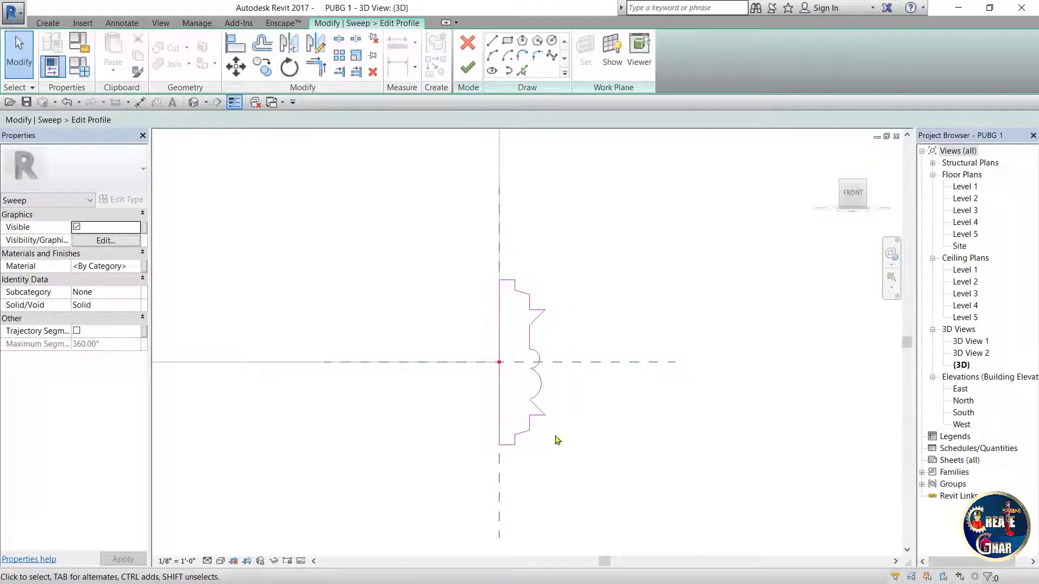
scroll(557, 440, "up", 1)
scroll(557, 440, "up", 1)
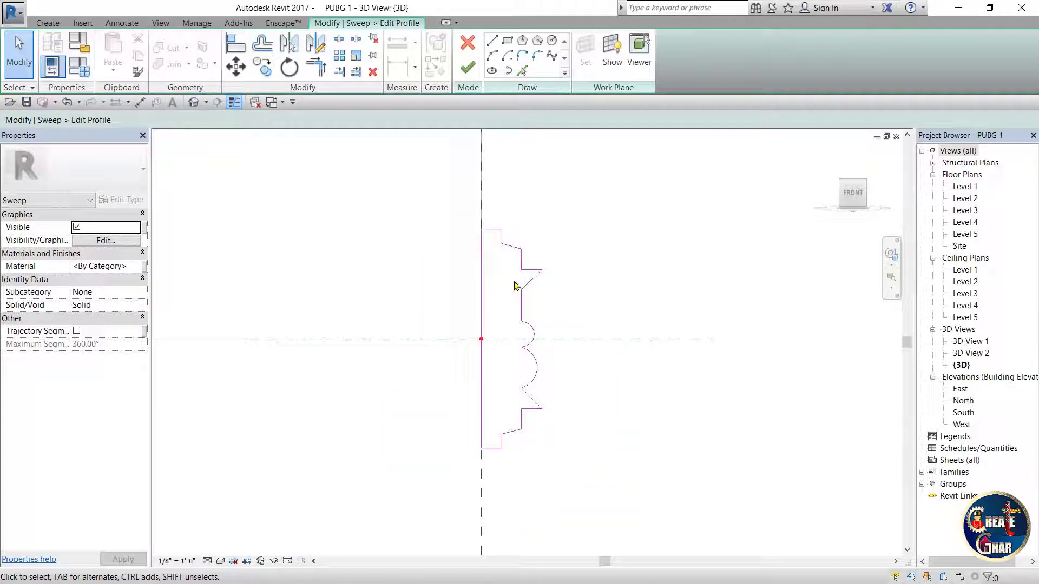
scroll(513, 332, "down", 2)
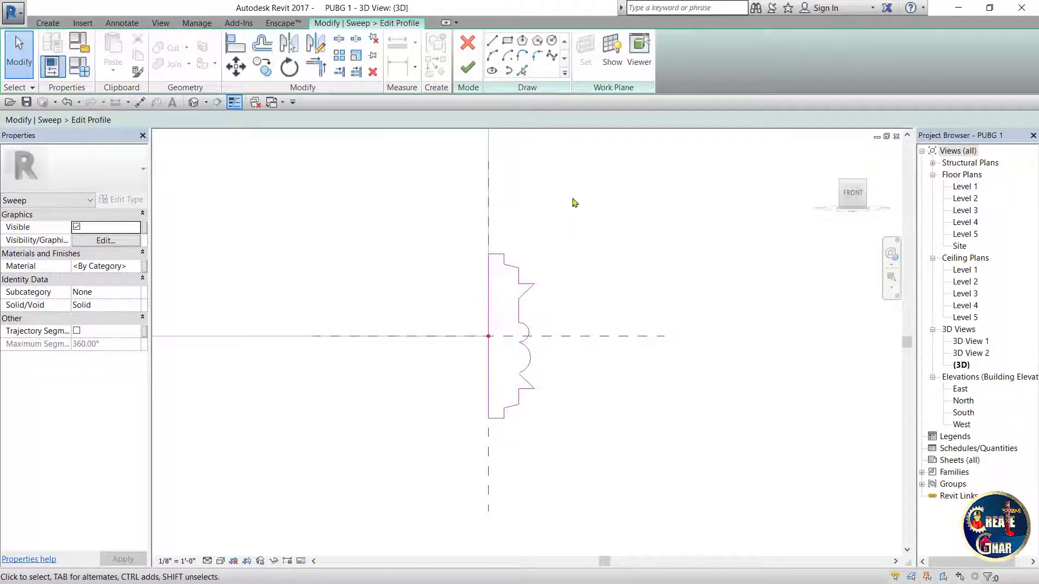
scroll(573, 202, "down", 2)
scroll(570, 273, "down", 2)
scroll(560, 277, "down", 2)
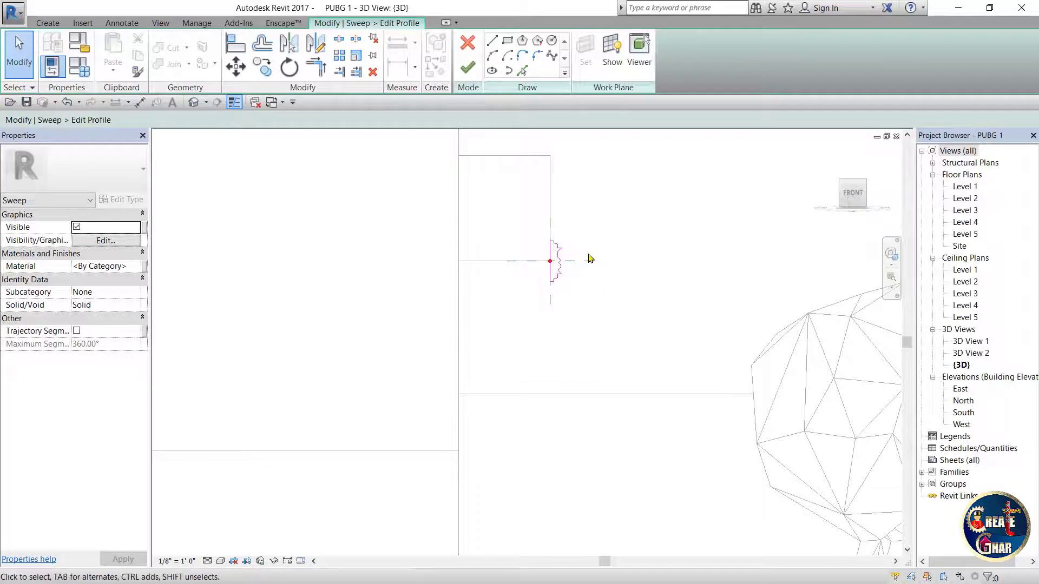
scroll(590, 259, "up", 2)
mouse_move(851, 193)
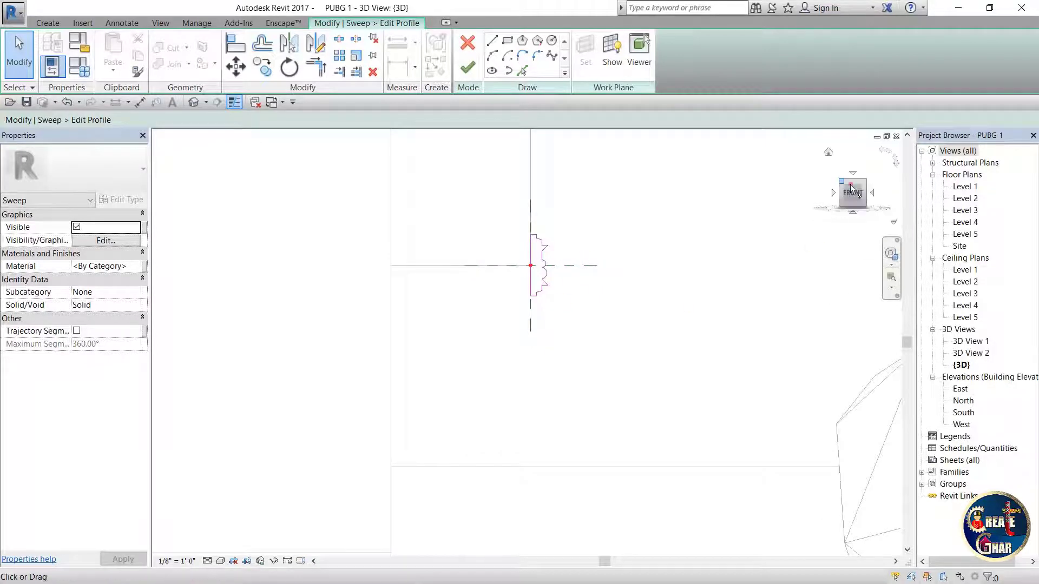
left_click_drag(821, 193, 779, 196)
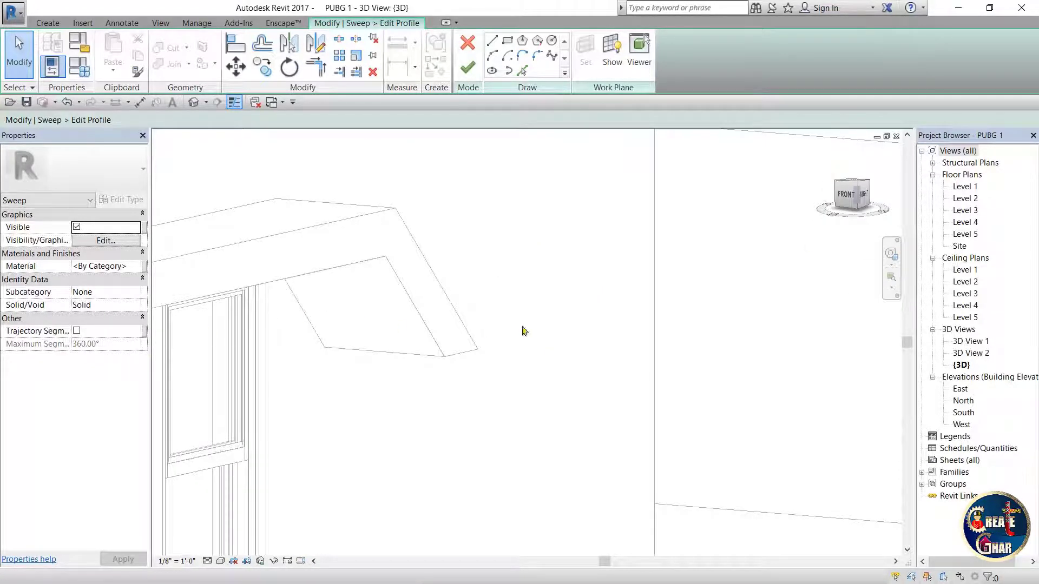
scroll(746, 289, "down", 1)
scroll(765, 285, "down", 2)
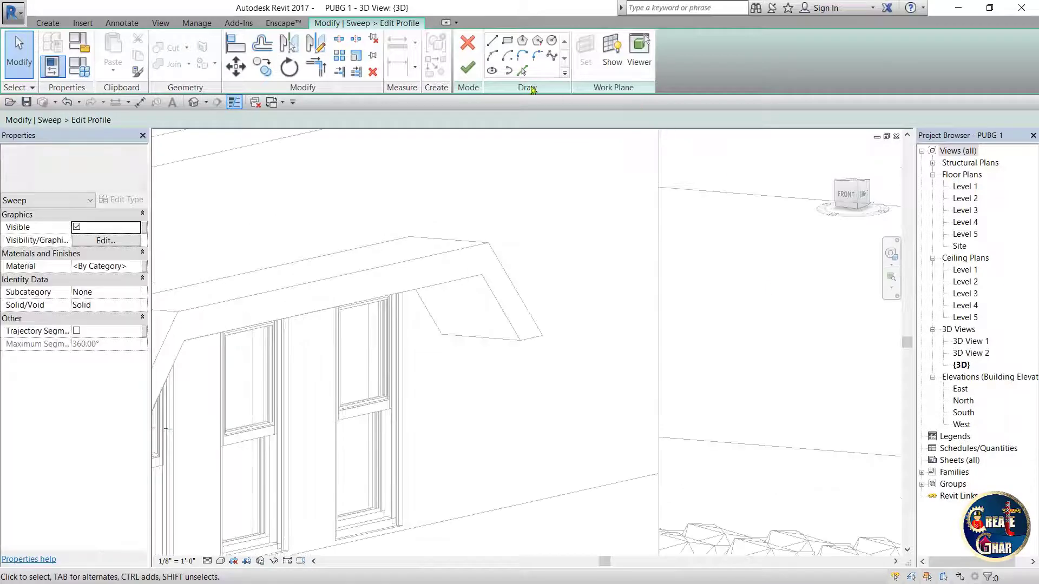
- Finish the profile edit to complete the moulding sweep, then clear the selection
left_click(469, 70)
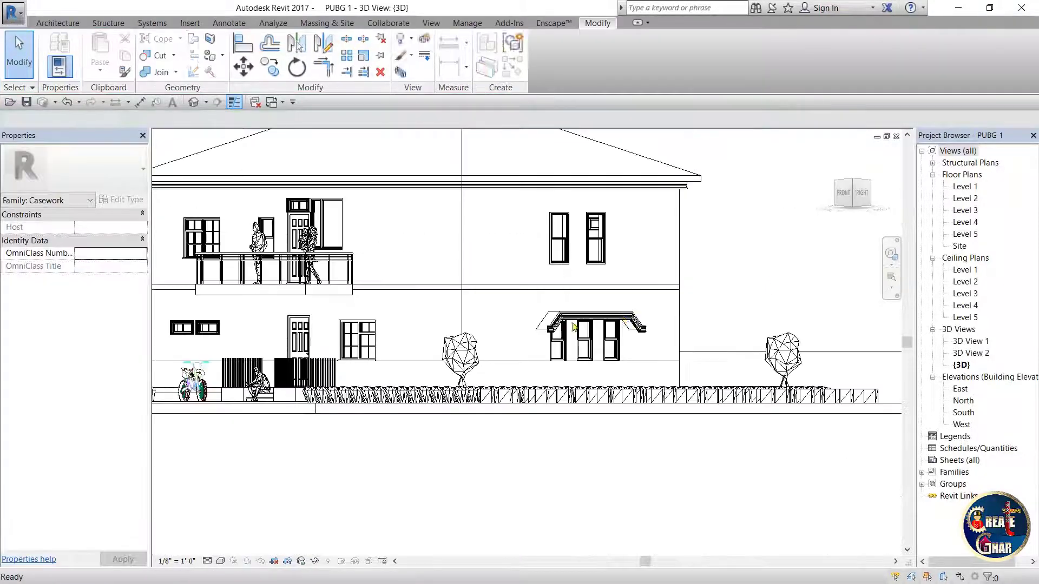
scroll(596, 329, "up", 3)
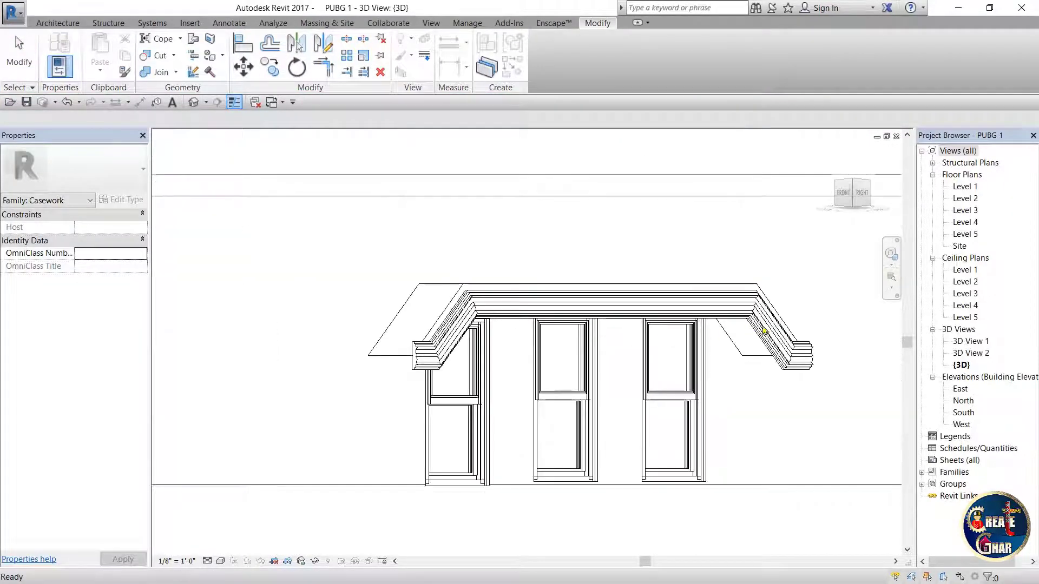
scroll(763, 331, "up", 2)
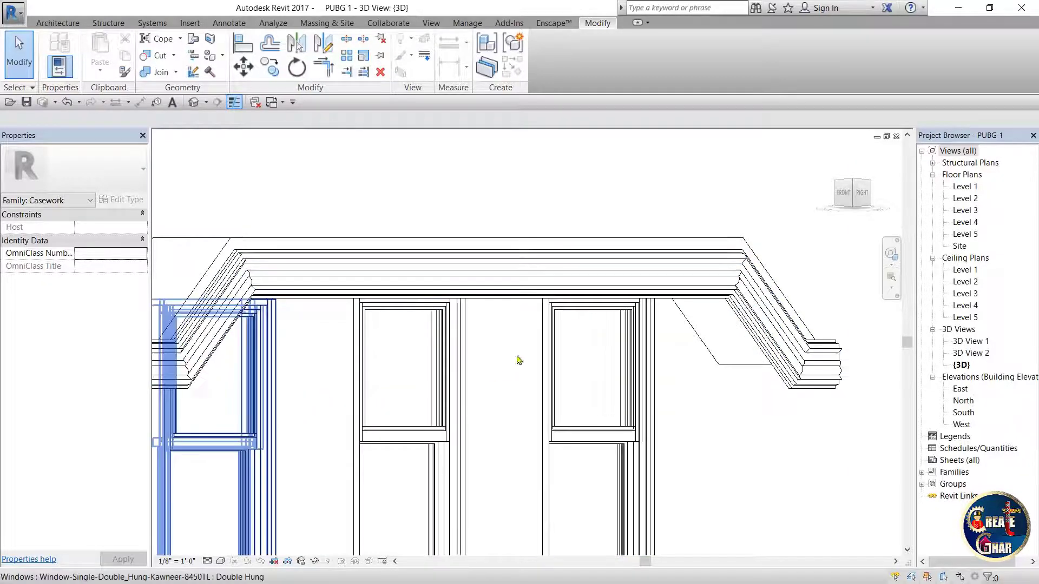
left_click(219, 547)
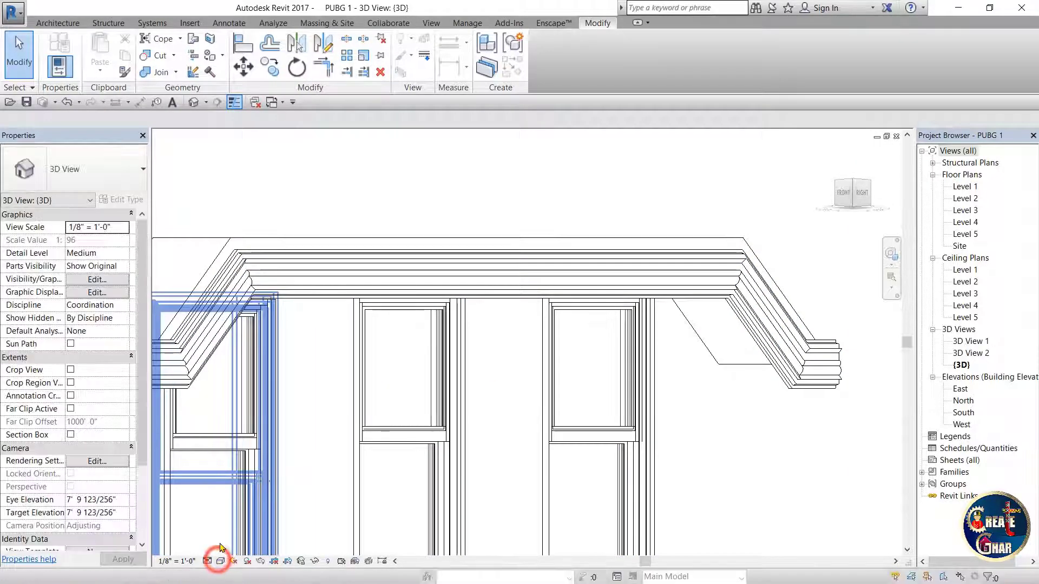
- Inspect the moulding hood in Shaded visual style, then return to Wireframe with WF
left_click(220, 560)
left_click(265, 531)
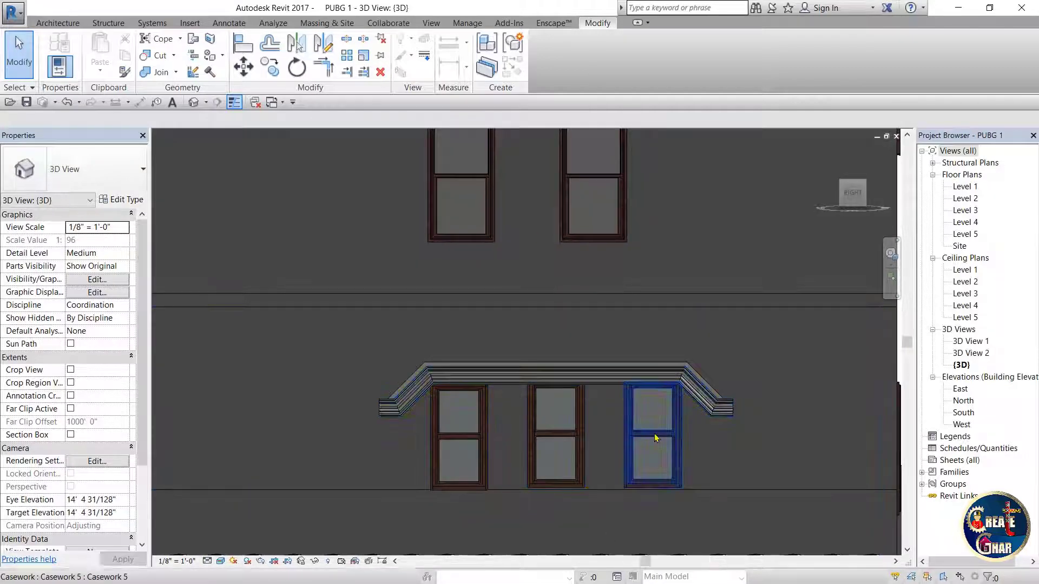
scroll(654, 433, "up", 1)
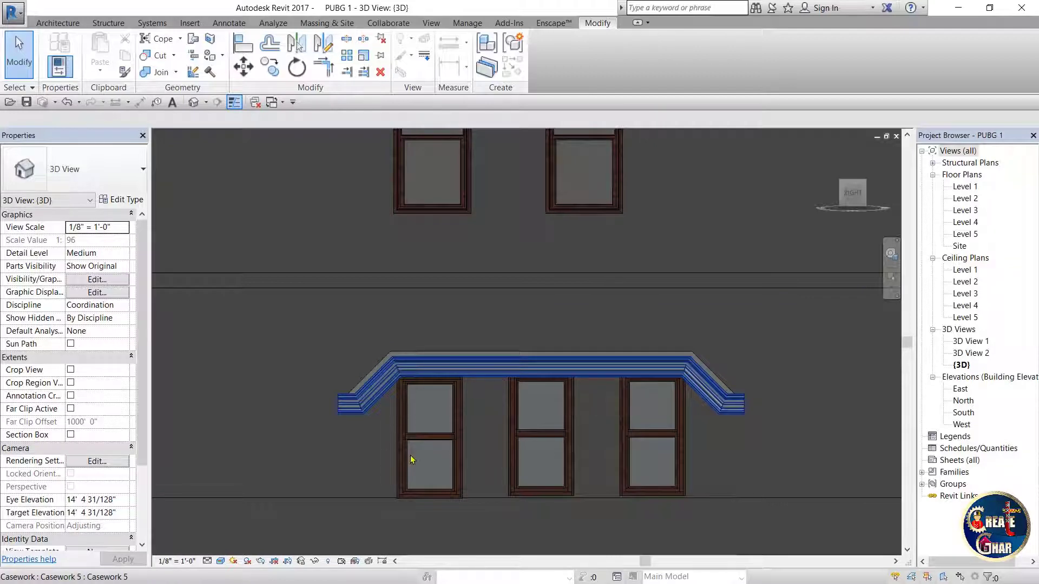
scroll(538, 444, "up", 2)
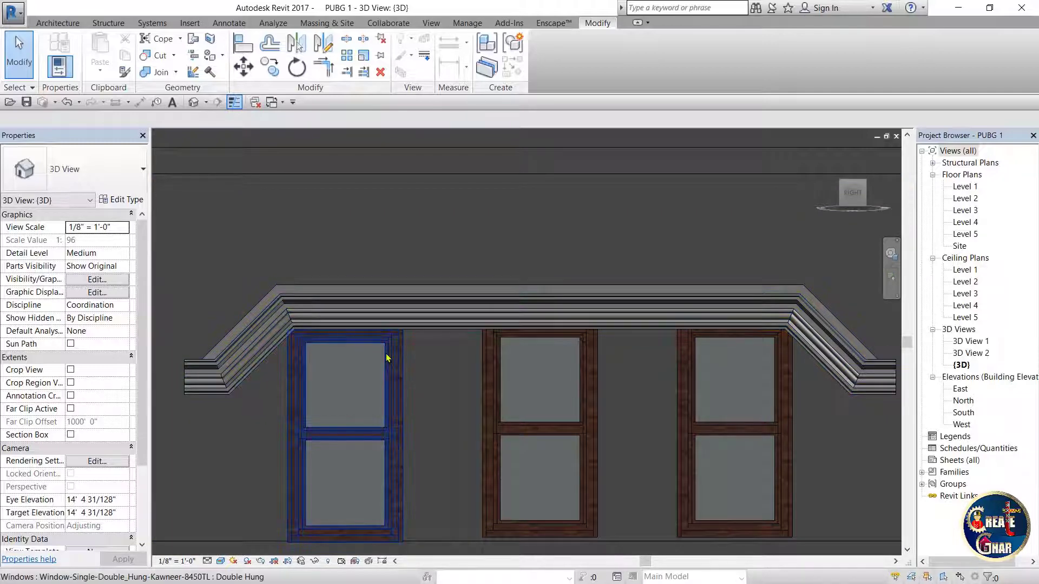
scroll(410, 299, "down", 3)
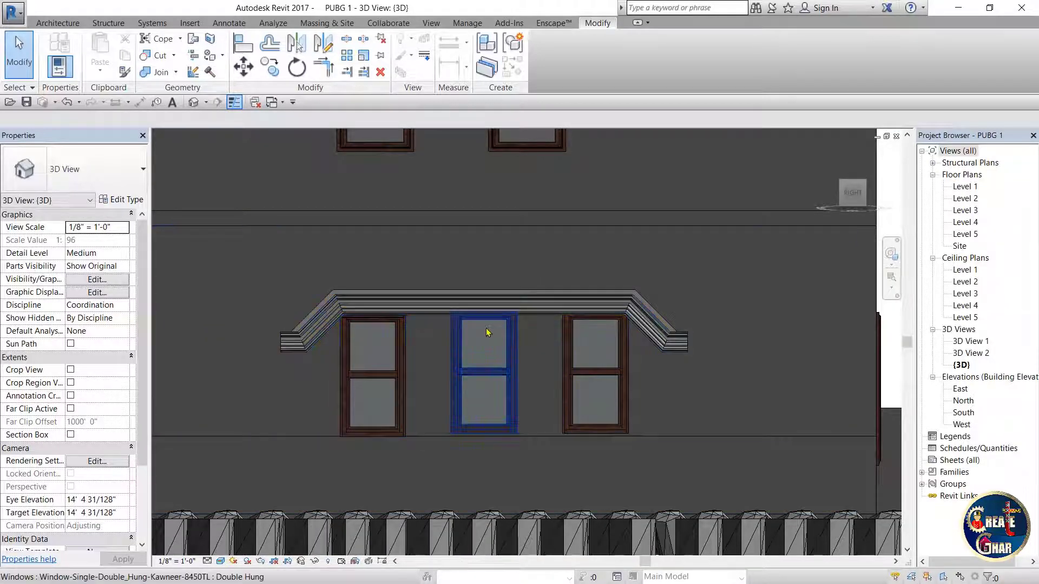
scroll(489, 346, "down", 2)
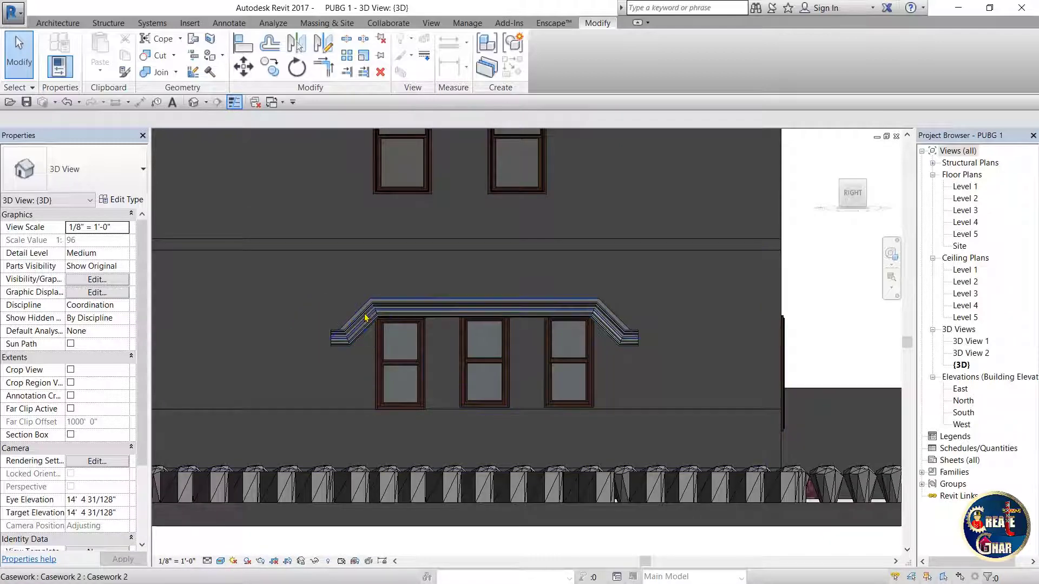
scroll(370, 318, "up", 2)
key("w")
key("f")
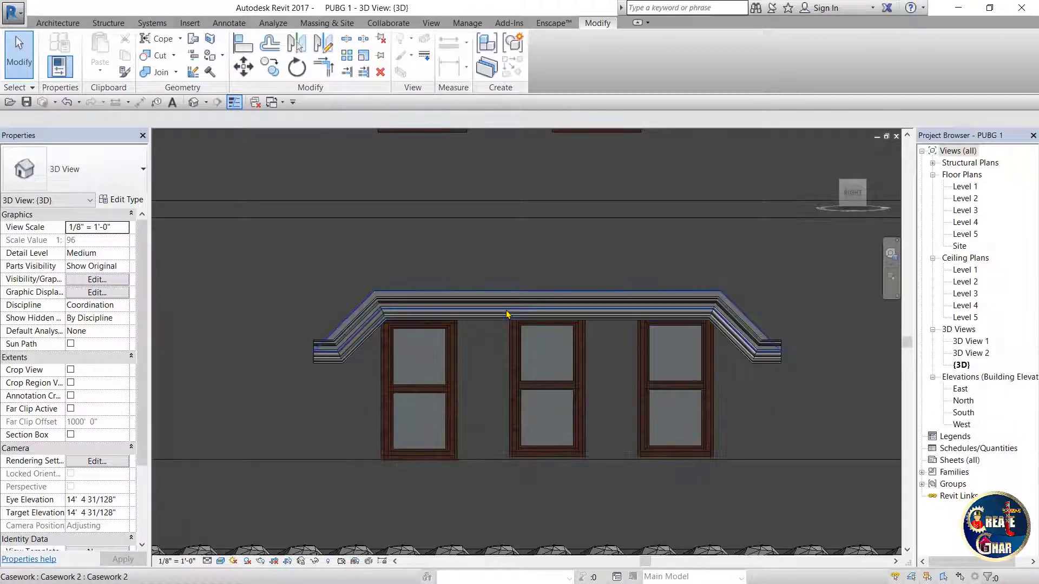